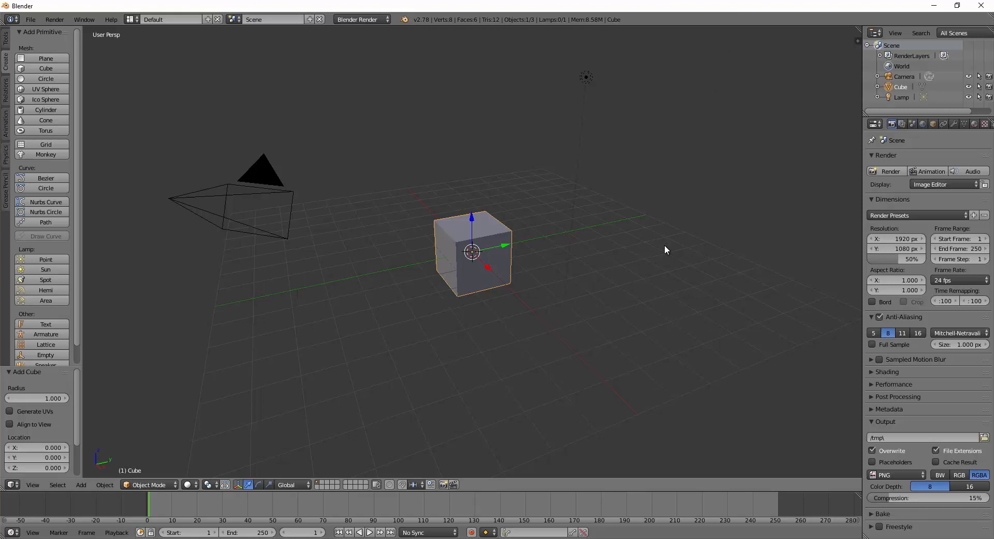
# Delete the default cube with X and confirm the deletion.
pyautogui.press('x')
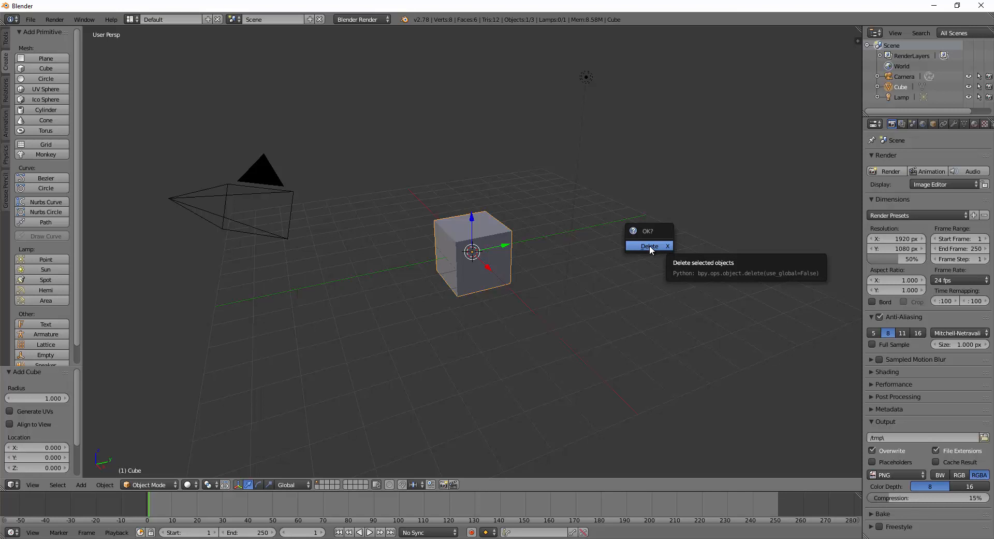
pyautogui.click(649, 246)
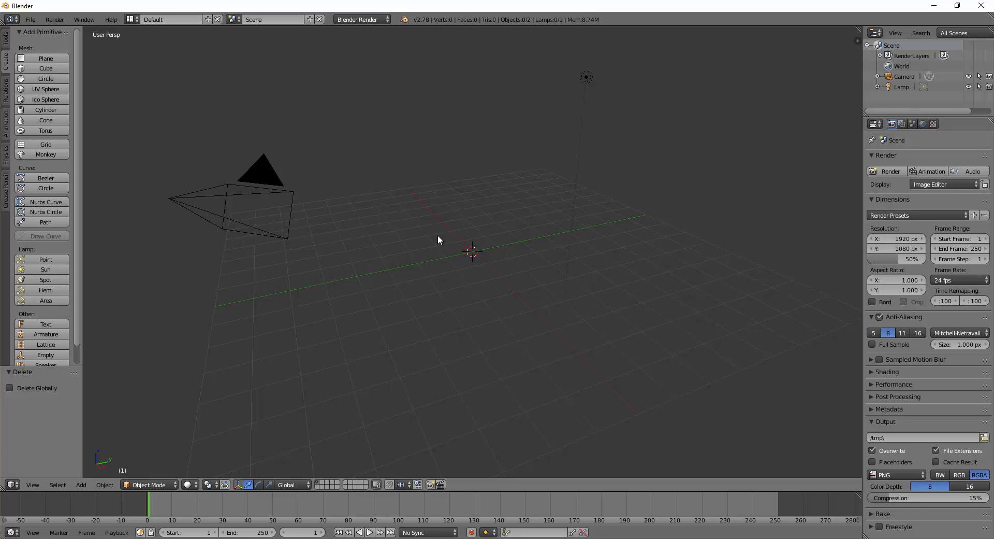
# Add a UV sphere mesh to the scene.
pyautogui.hotkey('shift', 'a')
pyautogui.moveTo(431, 232)
pyautogui.click(83, 483)
pyautogui.click(45, 90)
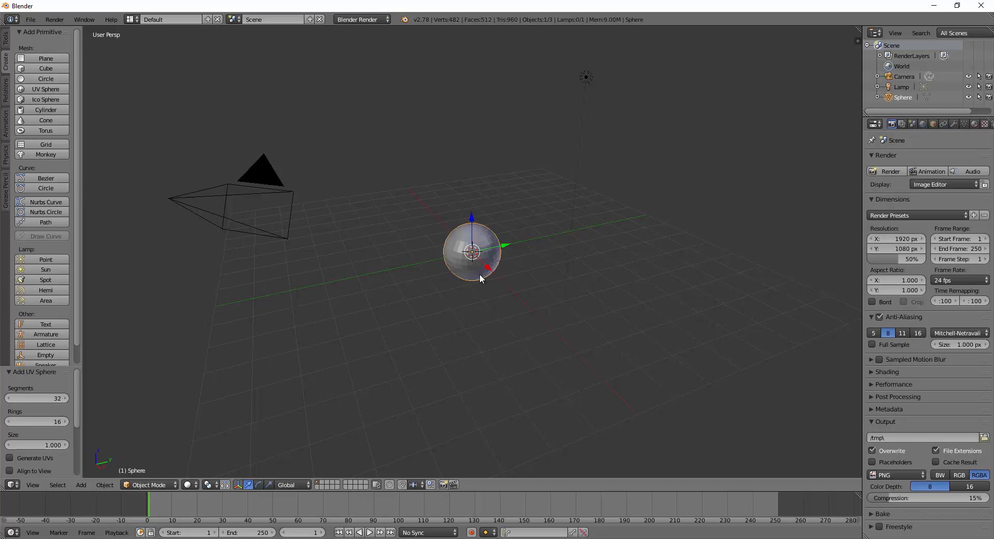
pyautogui.scroll(6, 480, 279)
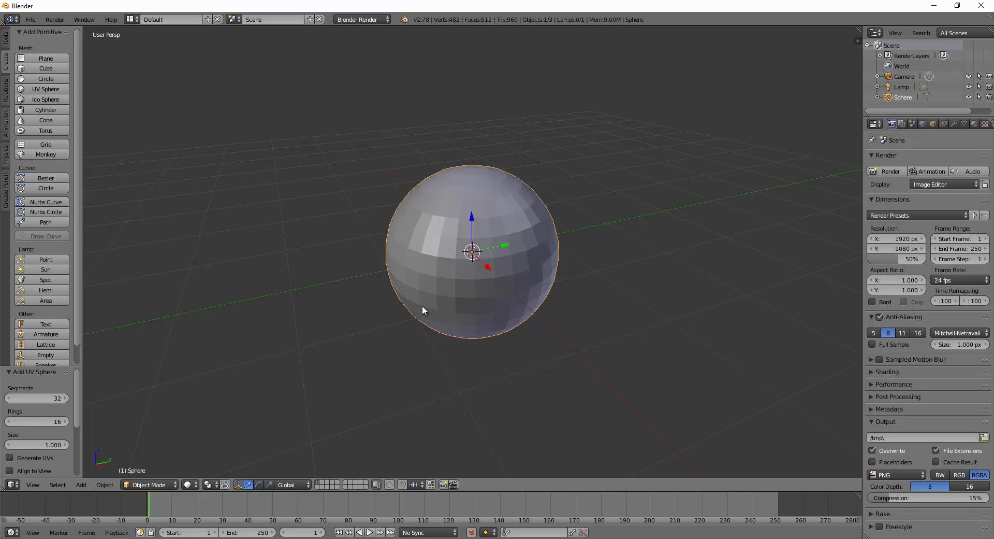
# Set the sphere to 32 segments and 16 rings in the operator panel.
pyautogui.click(65, 398)
pyautogui.click(65, 398)
pyautogui.click(65, 398)
pyautogui.click(65, 398)
pyautogui.click(66, 398)
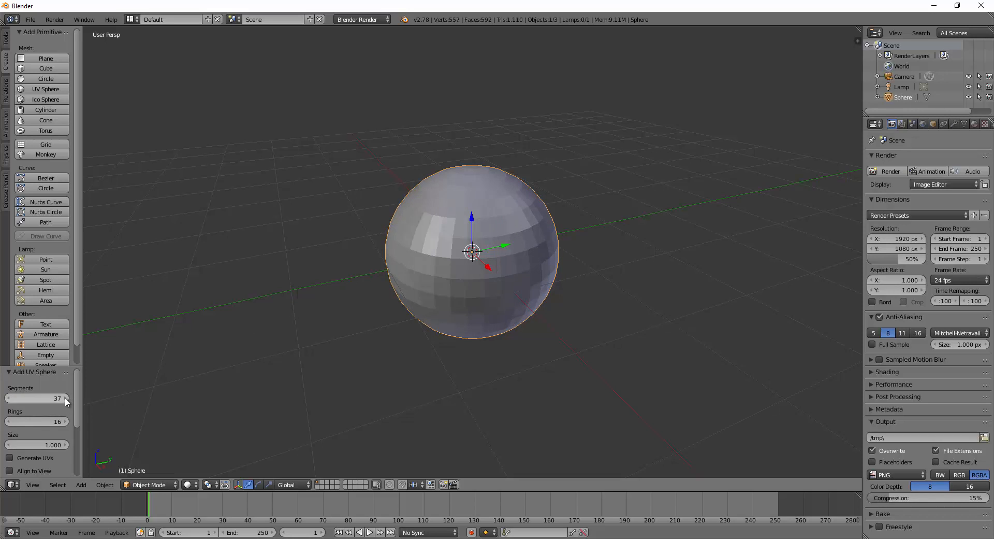
pyautogui.click(66, 421)
pyautogui.click(66, 420)
pyautogui.click(66, 420)
pyautogui.click(66, 420)
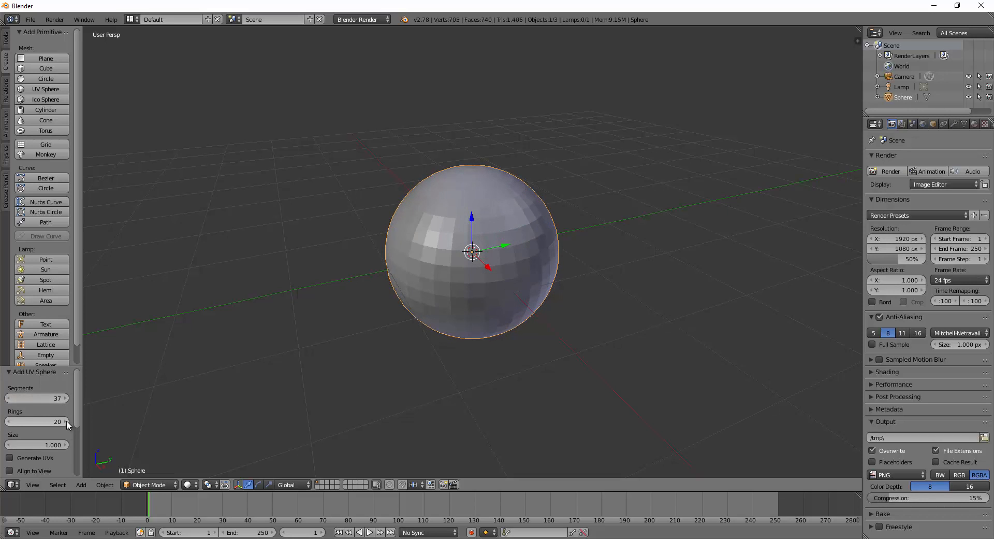
pyautogui.click(9, 421)
pyautogui.click(9, 421)
pyautogui.click(9, 421)
pyautogui.click(9, 421)
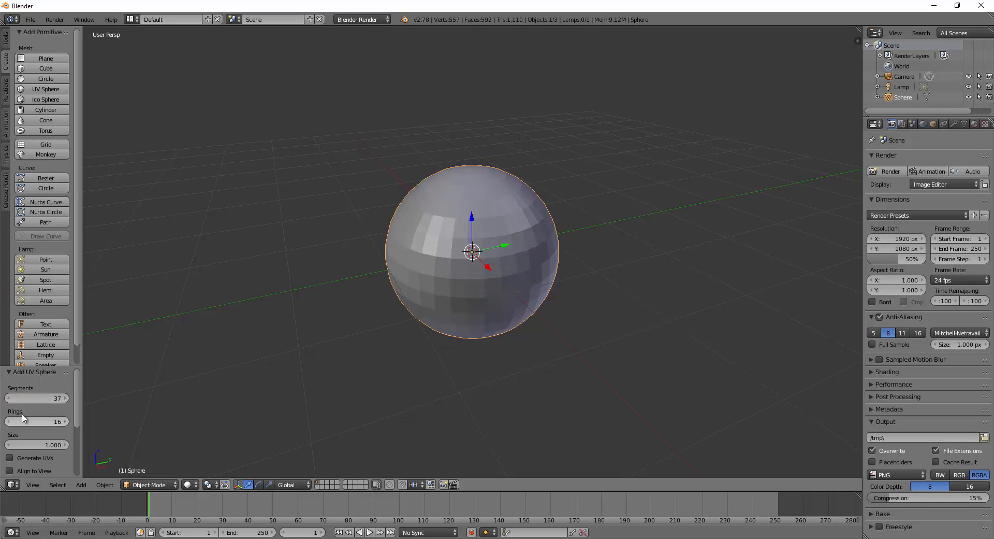
pyautogui.click(9, 399)
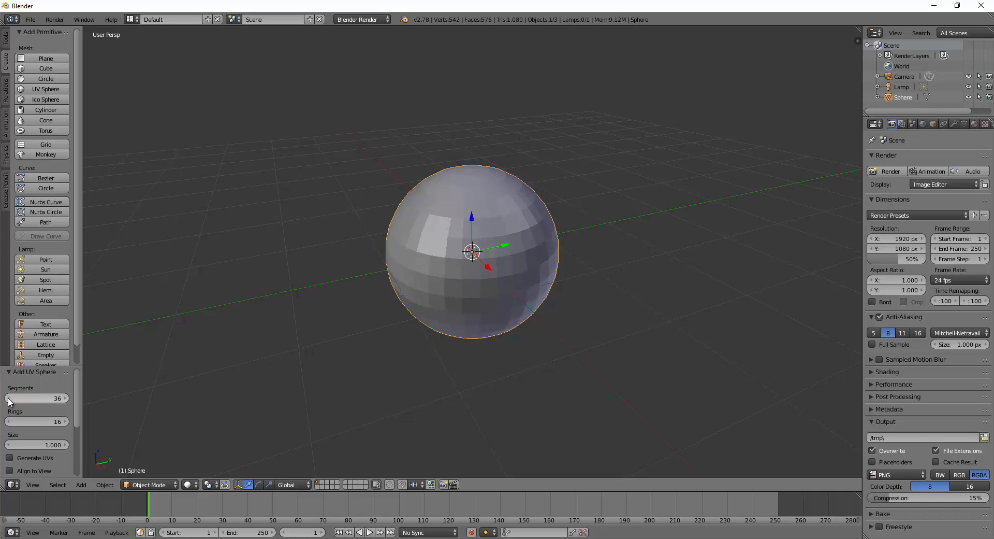
pyautogui.click(9, 399)
pyautogui.click(9, 399)
pyautogui.click(9, 398)
pyautogui.click(9, 398)
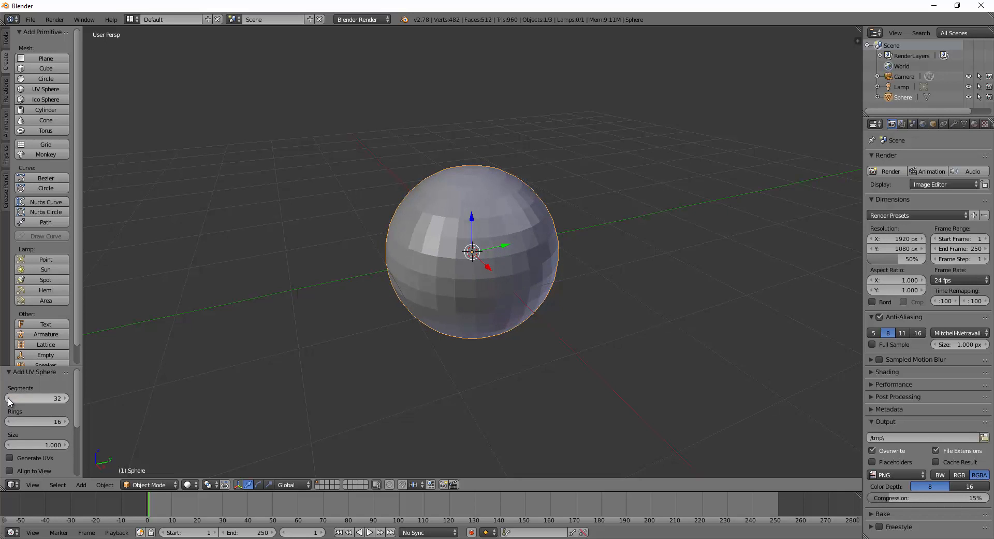
# Keep the sphere's size at 1.000 and orbit the view around it.
pyautogui.moveTo(61, 446); pyautogui.dragTo(46, 447)
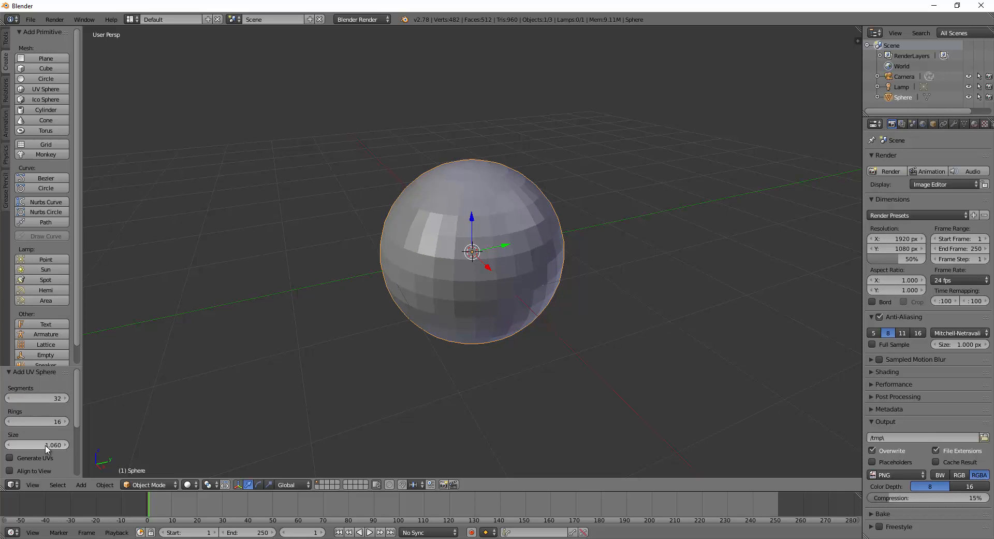
pyautogui.click(9, 445)
pyautogui.click(9, 445)
pyautogui.click(9, 445)
pyautogui.click(9, 445)
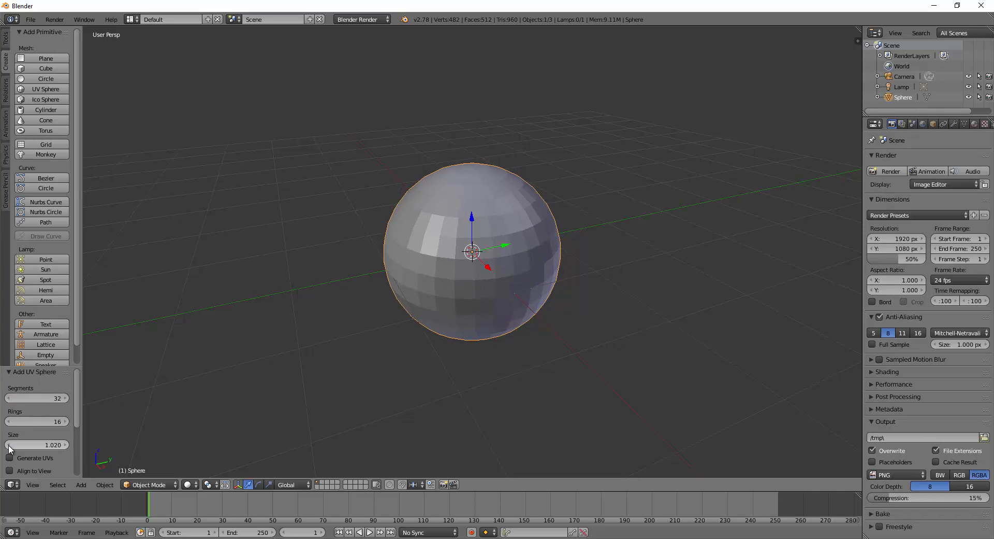
pyautogui.click(9, 445)
pyautogui.click(8, 445)
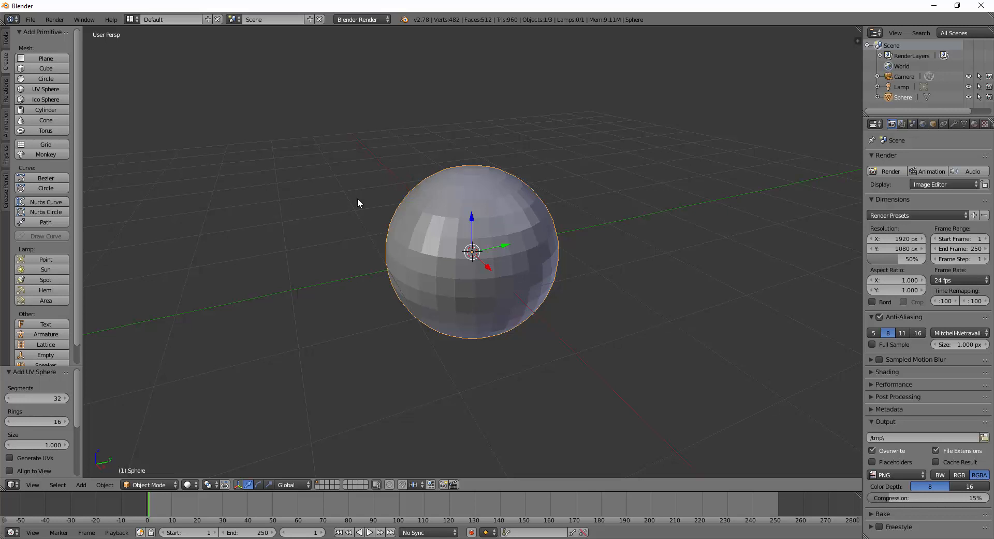
pyautogui.moveTo(637, 357); pyautogui.dragTo(624, 316, button='middle')
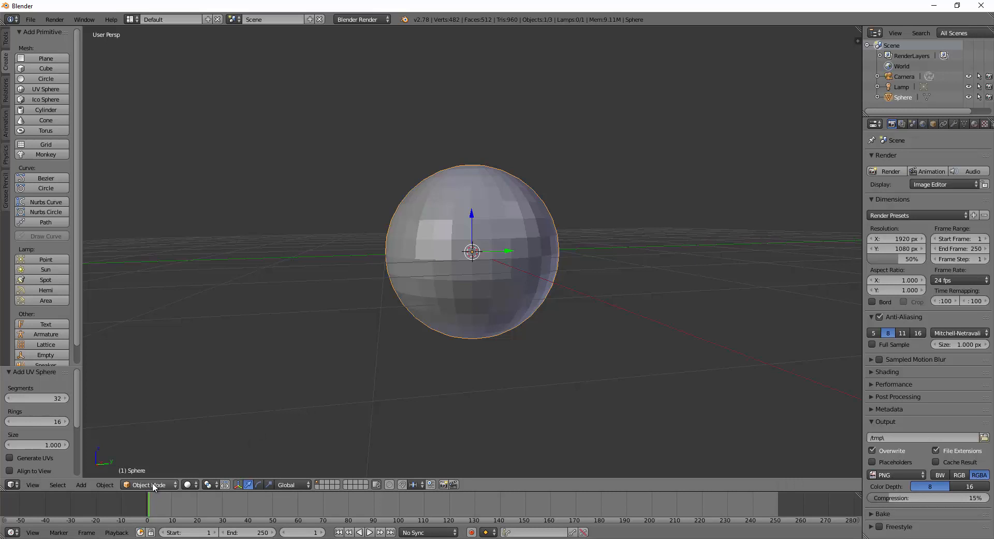
# Put the sphere in Edit Mode with wireframe shading.
pyautogui.press('Tab')
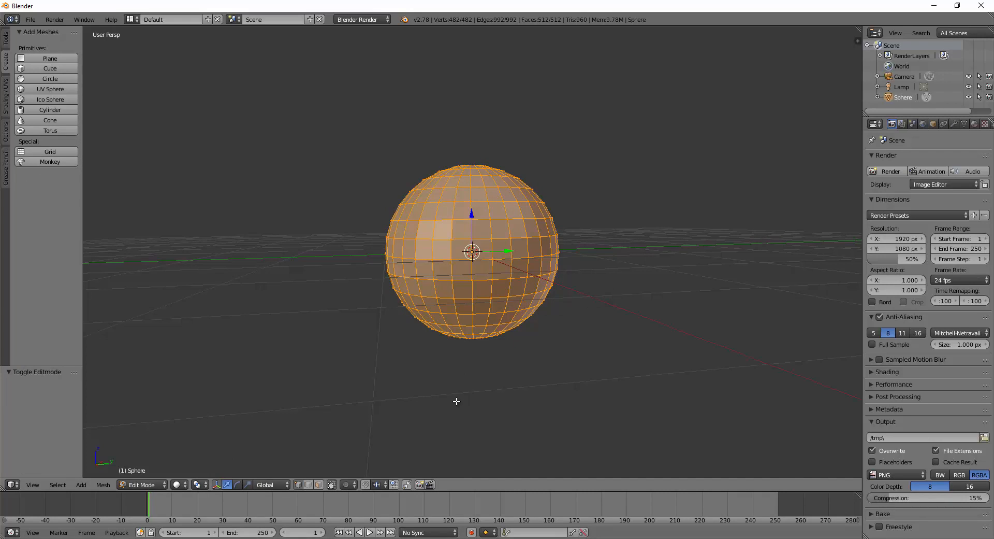
pyautogui.press('z')
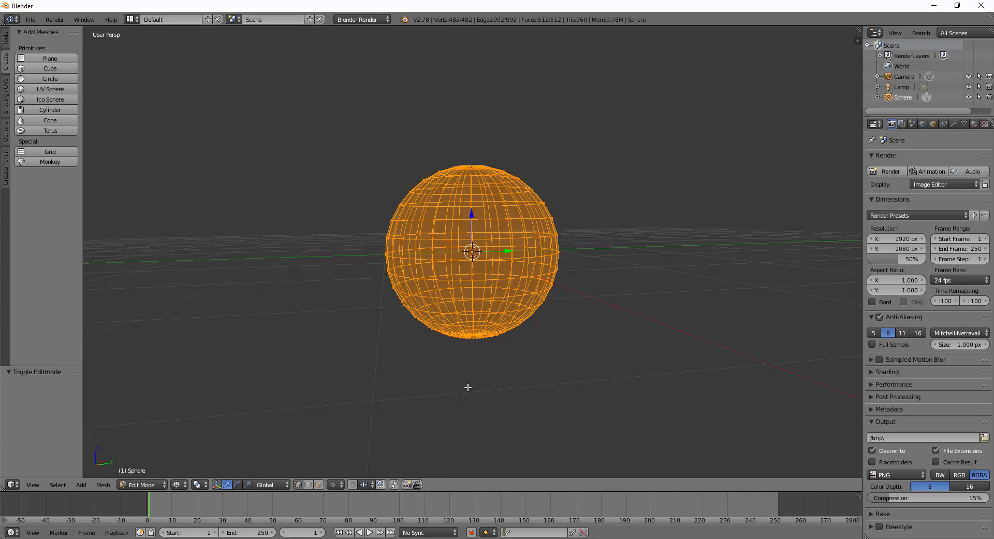
pyautogui.press('z')
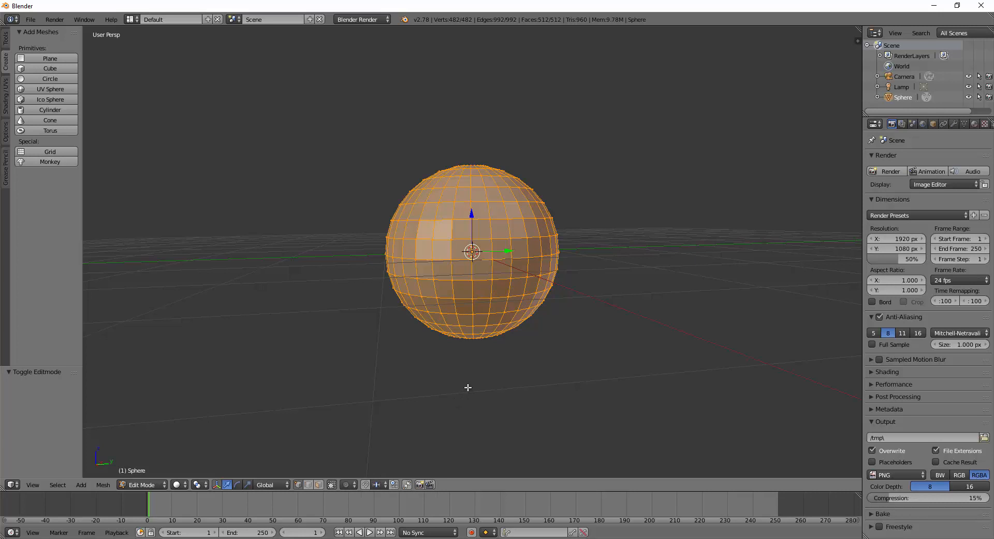
pyautogui.press('z')
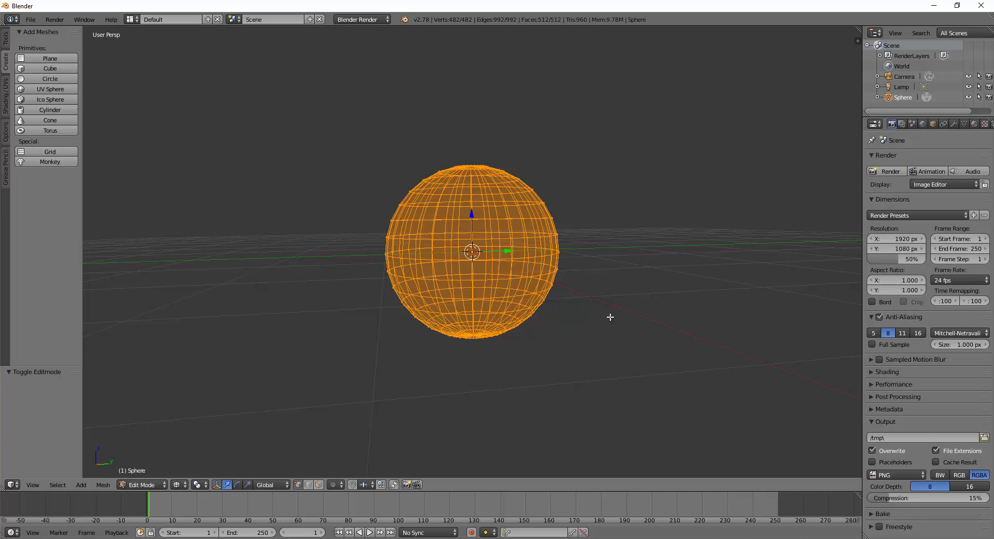
# Switch to front orthographic view and deselect all vertices.
pyautogui.press('KP_1')
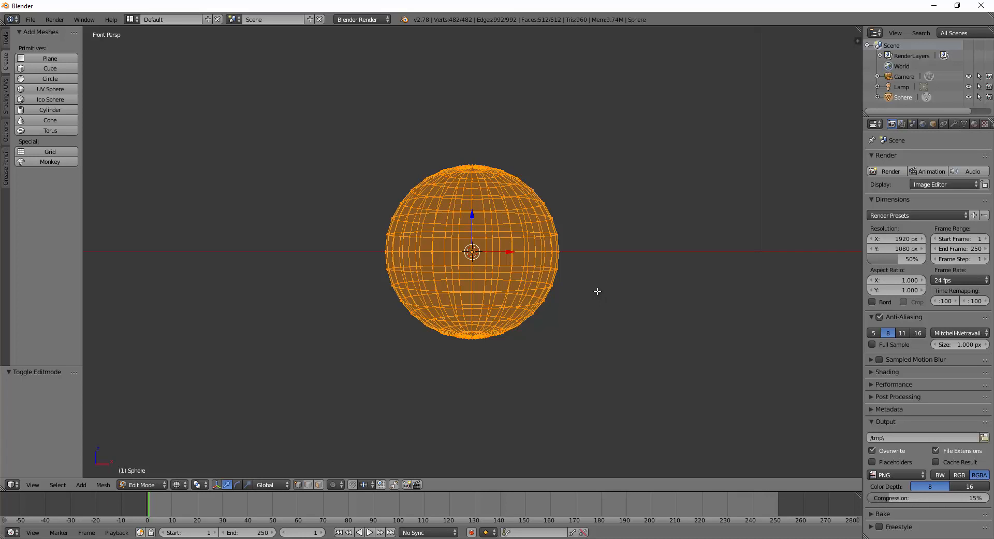
pyautogui.press('KP_5')
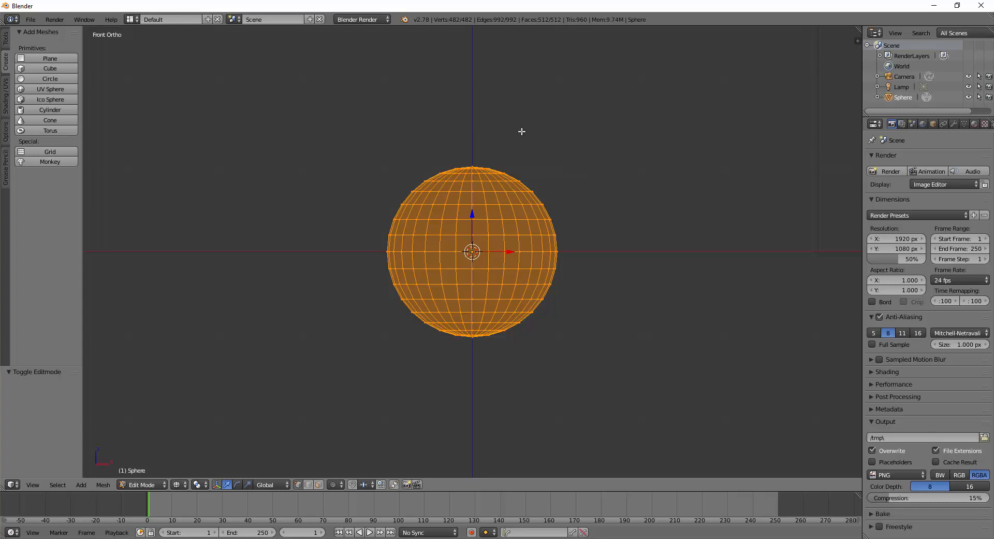
pyautogui.press('KP_5')
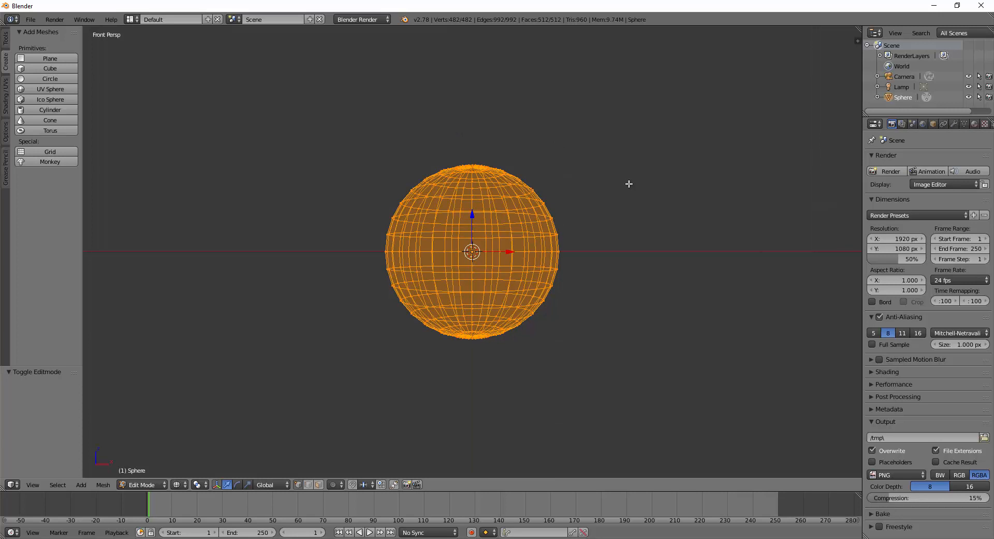
pyautogui.press('KP_5')
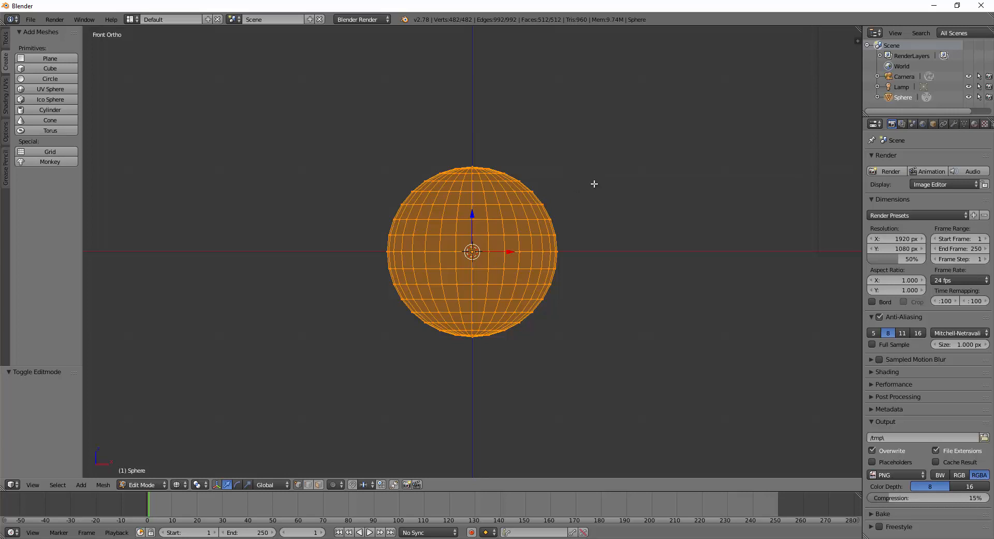
pyautogui.press('a')
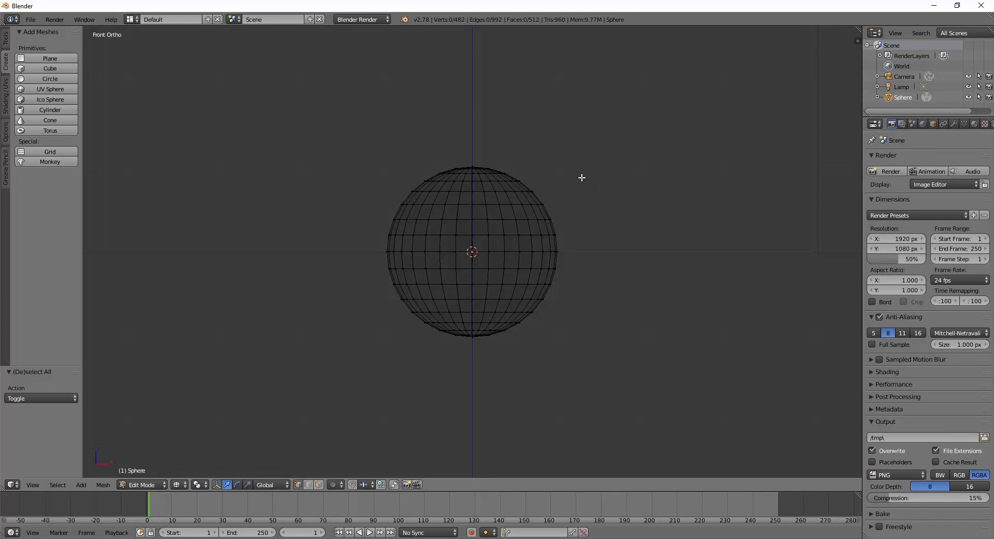
# In face select mode, box-select all faces above the sphere's equator.
pyautogui.click(318, 483)
pyautogui.press('b')
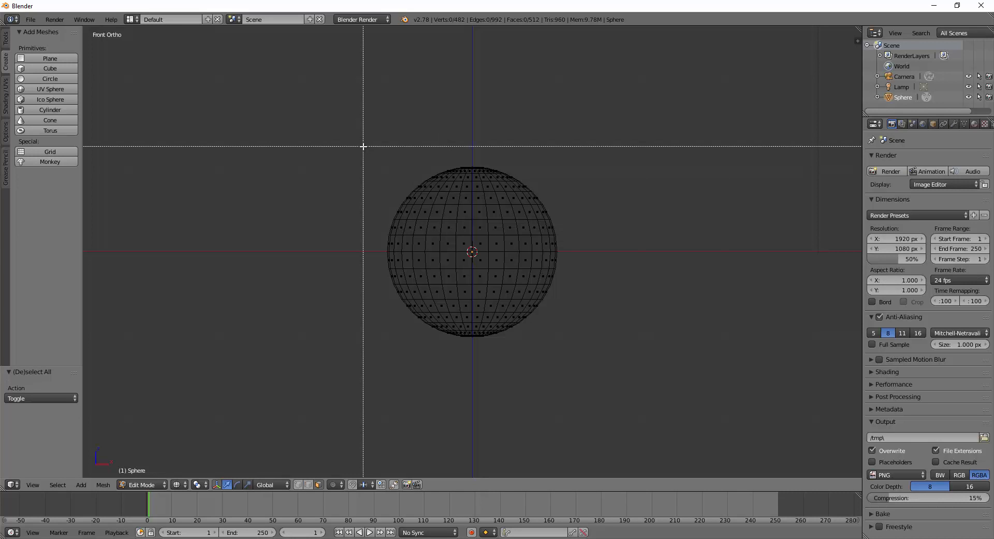
pyautogui.moveTo(357, 144); pyautogui.dragTo(605, 240)
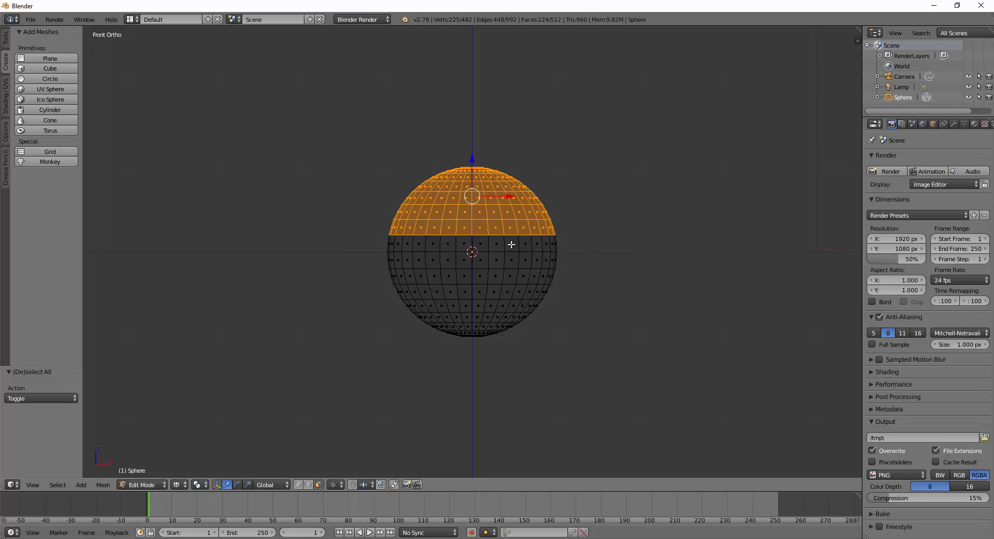
pyautogui.press('b')
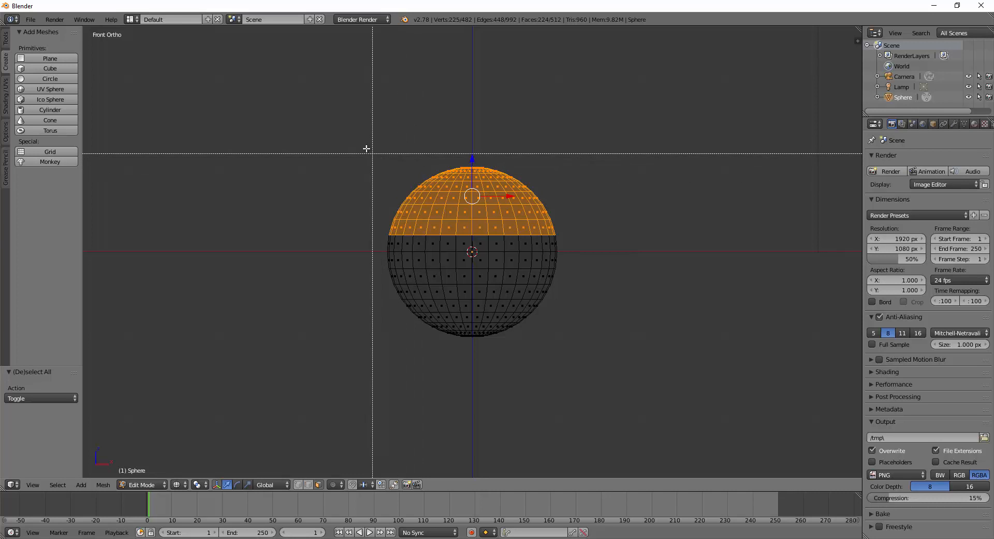
pyautogui.moveTo(361, 142); pyautogui.dragTo(592, 248)
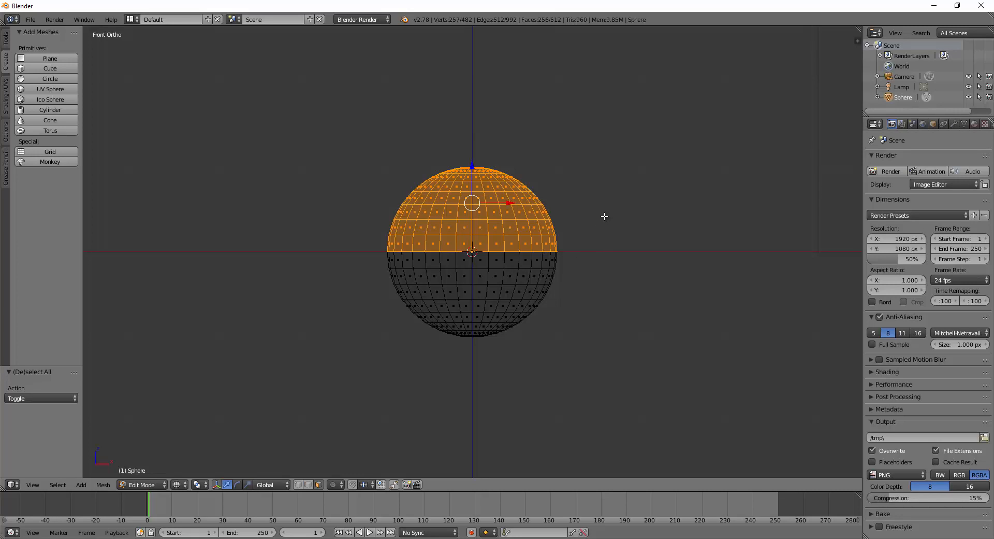
# Delete the selected upper faces and view the open hemisphere in solid shading.
pyautogui.press('x')
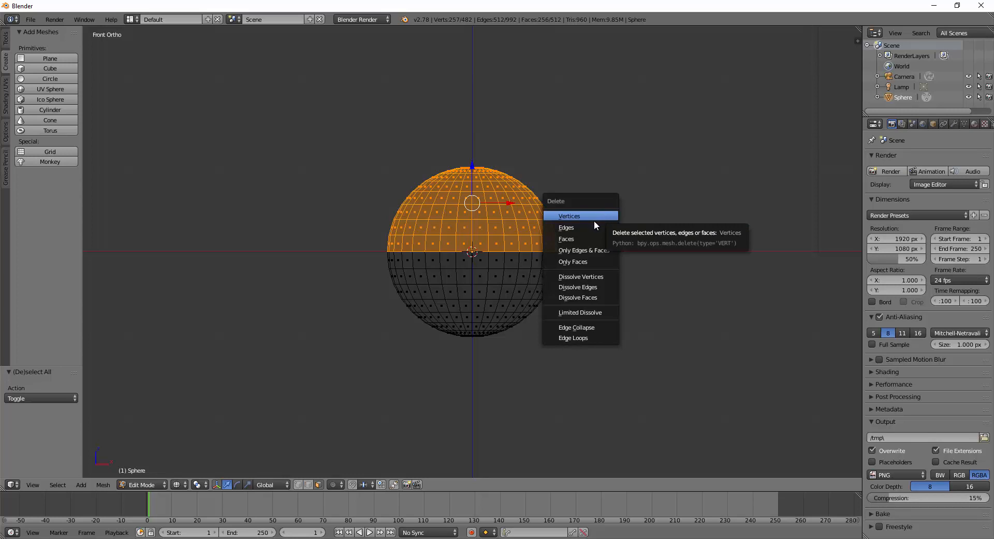
pyautogui.click(569, 239)
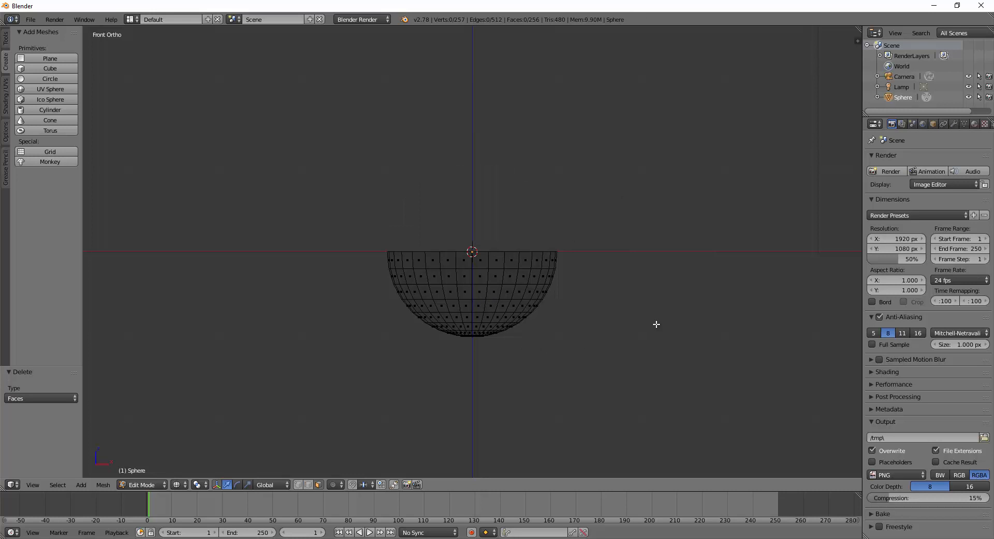
pyautogui.moveTo(656, 324)
pyautogui.mouseDown(button='middle')
pyautogui.moveTo(584, 353)
pyautogui.moveTo(635, 357)
pyautogui.moveTo(648, 331)
pyautogui.moveTo(635, 334)
pyautogui.mouseUp(button='middle')
pyautogui.press('z')
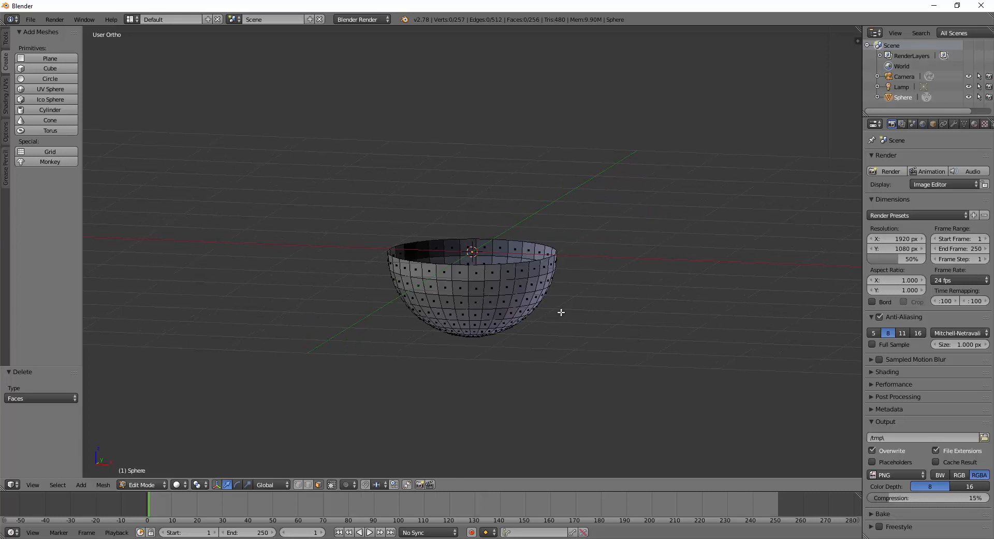
# In Object Mode, lift the bowl to Z 0.979 onto the grid, then re-enter Edit Mode.
pyautogui.press('Tab')
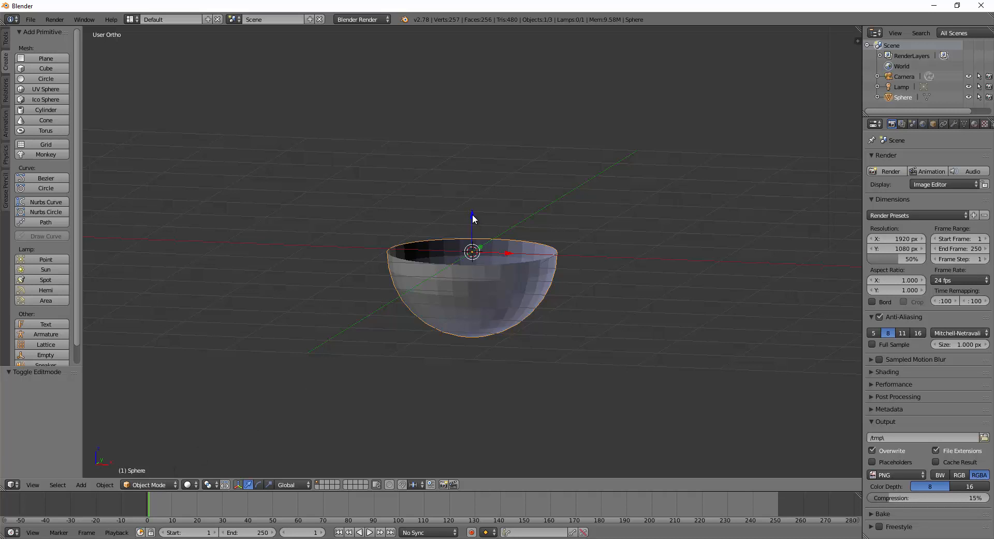
pyautogui.moveTo(570, 300); pyautogui.dragTo(567, 338, button='middle')
pyautogui.moveTo(472, 219); pyautogui.dragTo(470, 137)
pyautogui.moveTo(509, 218); pyautogui.dragTo(531, 313, button='middle')
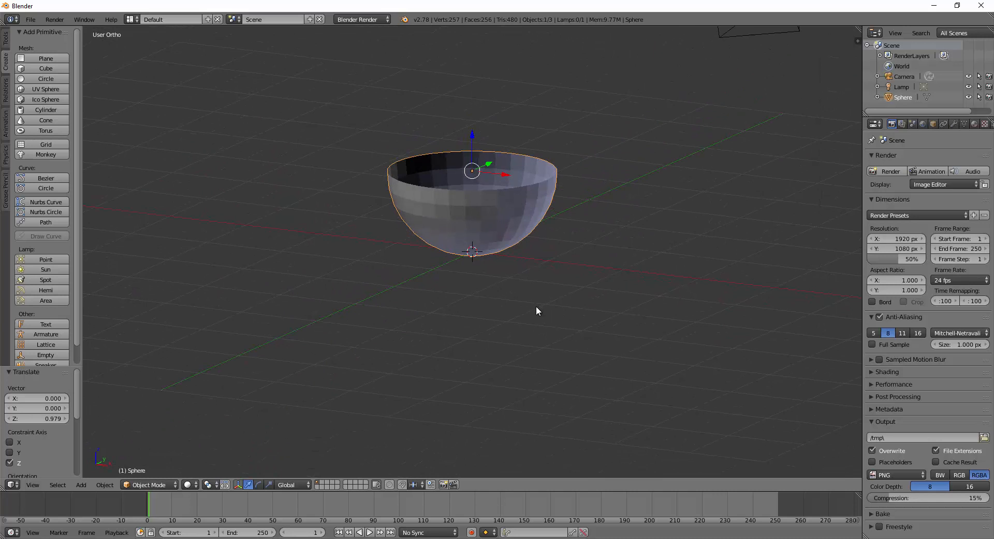
pyautogui.moveTo(603, 289); pyautogui.dragTo(558, 280, button='middle')
pyautogui.press('Tab')
pyautogui.moveTo(536, 346); pyautogui.dragTo(574, 256, button='middle')
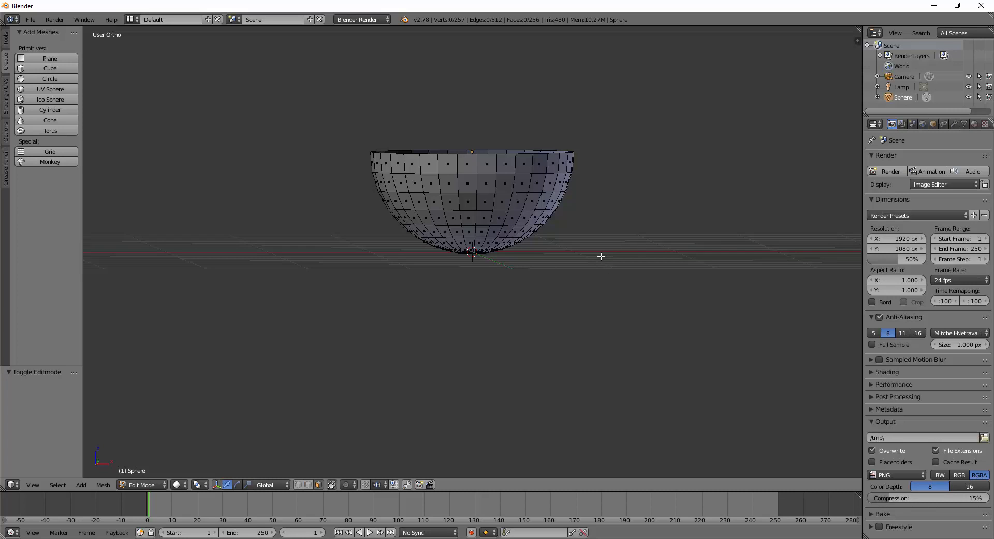
# In front wireframe view, box-select the vertices at the bowl's bottom.
pyautogui.press('KP_1')
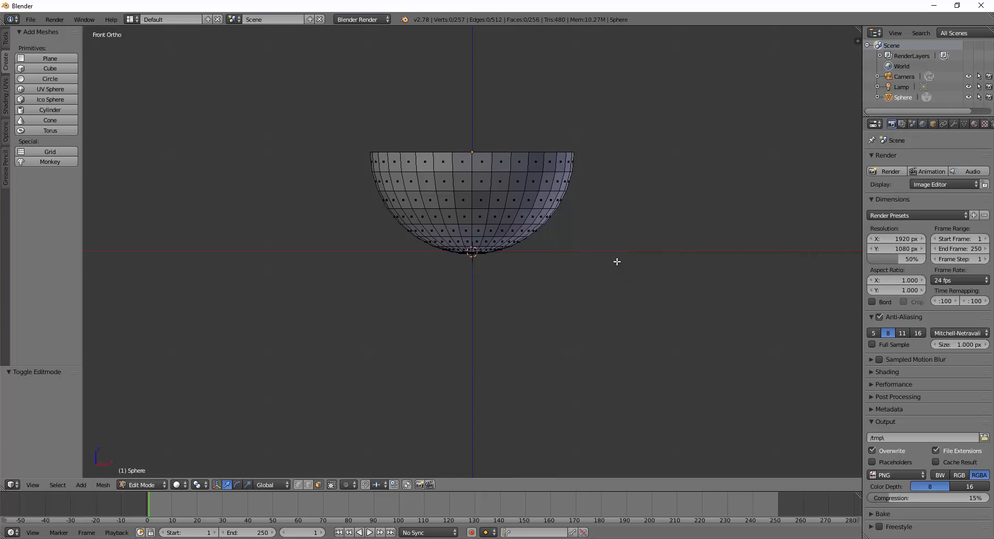
pyautogui.press('z')
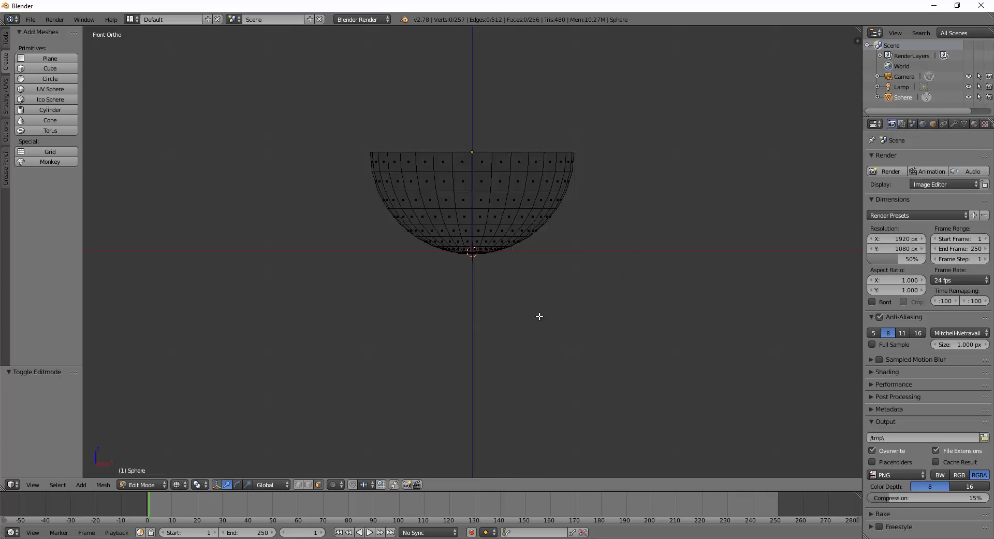
pyautogui.press('b')
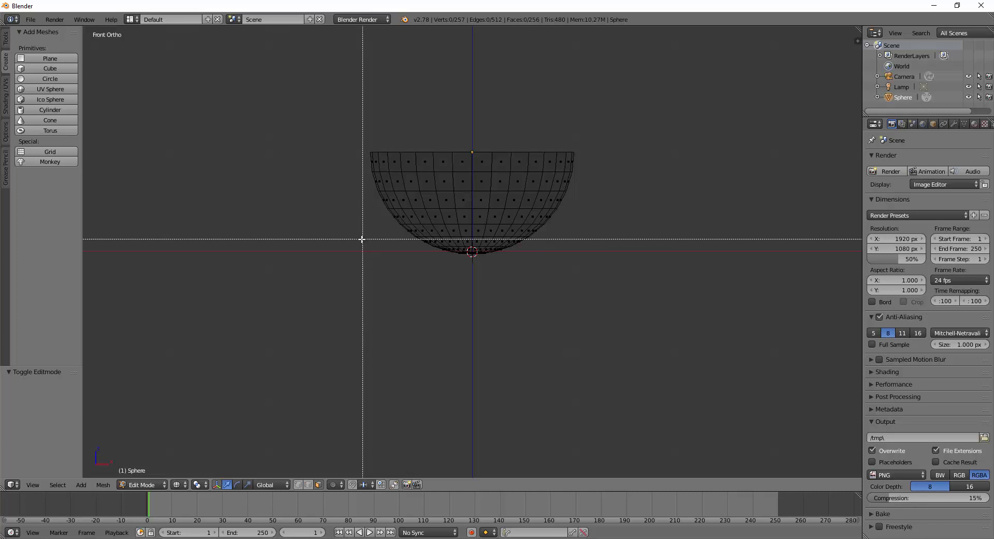
pyautogui.moveTo(361, 238); pyautogui.dragTo(598, 290)
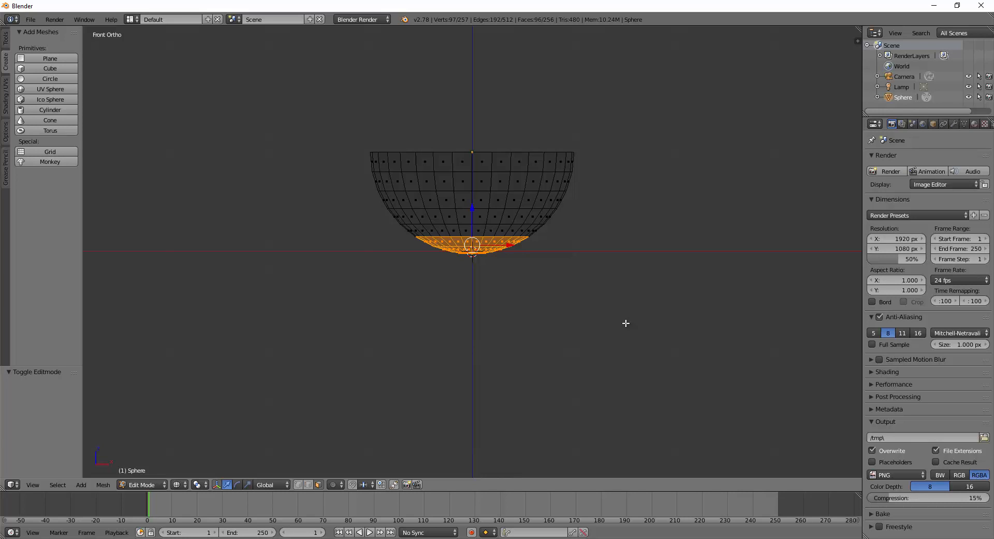
# Scale the bottom vertices flat along Z, nudge them up 0.020, and return to solid shading.
pyautogui.click(247, 484)
pyautogui.moveTo(473, 206); pyautogui.dragTo(472, 244)
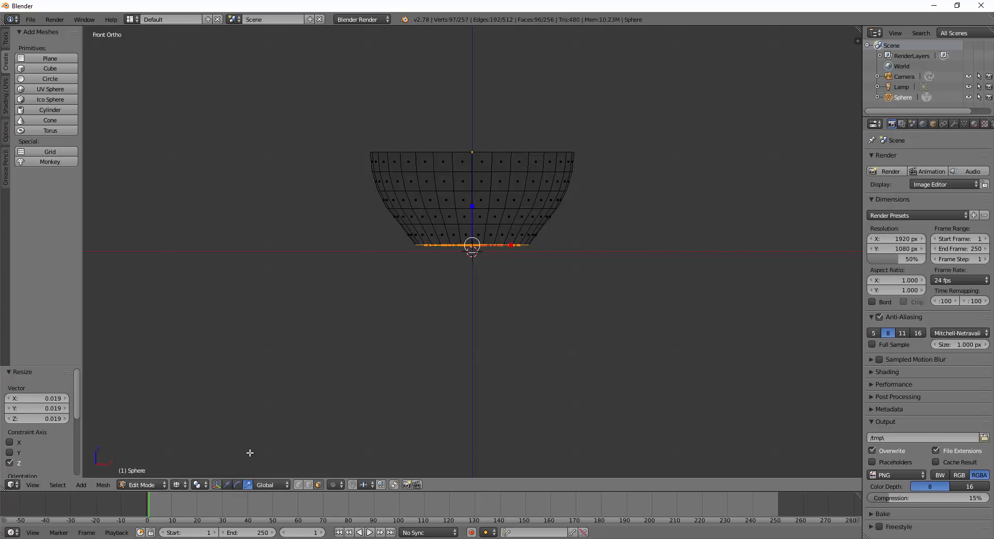
pyautogui.click(225, 483)
pyautogui.moveTo(472, 208); pyautogui.dragTo(472, 202)
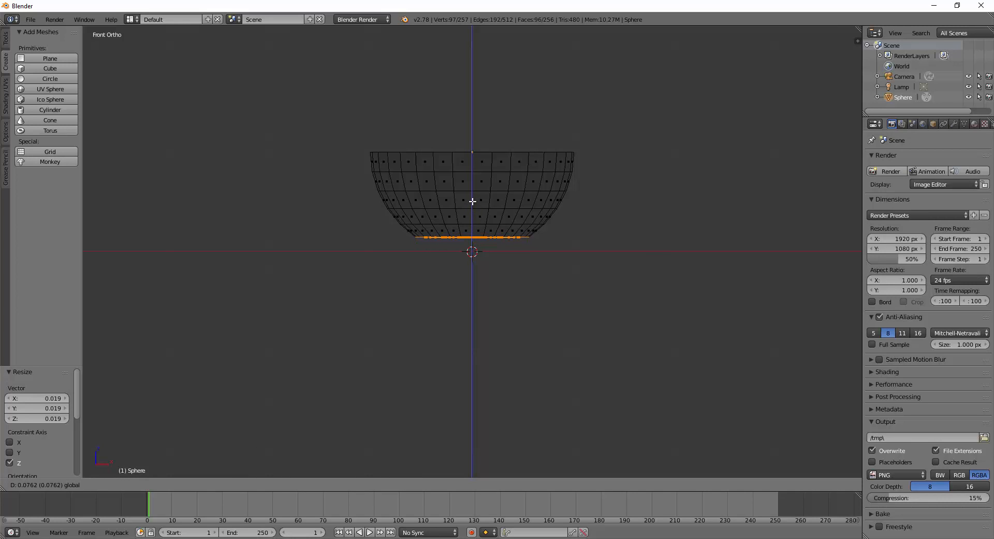
pyautogui.moveTo(473, 201); pyautogui.dragTo(473, 205)
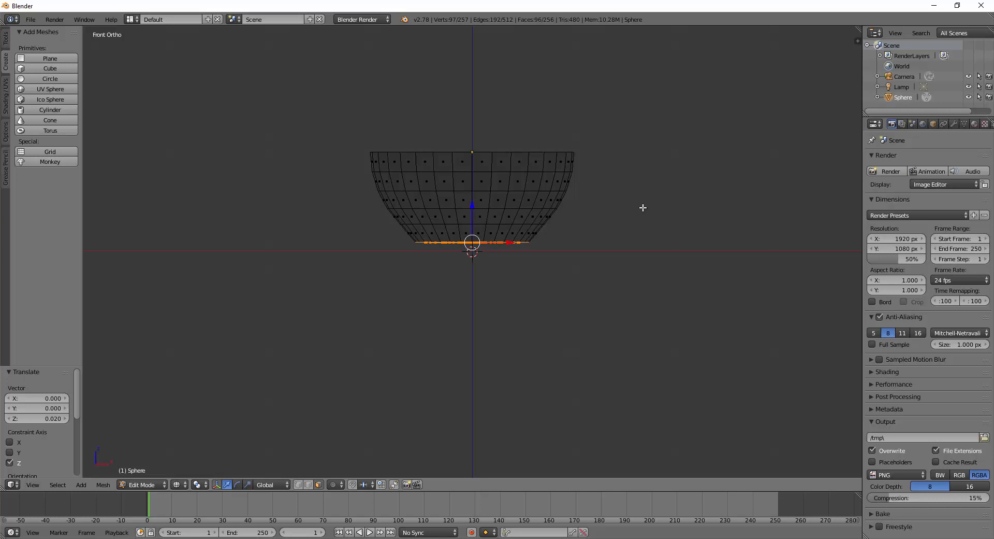
pyautogui.moveTo(641, 208)
pyautogui.mouseDown(button='middle')
pyautogui.moveTo(635, 293)
pyautogui.moveTo(625, 271)
pyautogui.moveTo(641, 225)
pyautogui.moveTo(666, 251)
pyautogui.moveTo(563, 259)
pyautogui.moveTo(599, 286)
pyautogui.moveTo(619, 221)
pyautogui.moveTo(632, 242)
pyautogui.mouseUp(button='middle')
pyautogui.press('z')
# Select the whole bowl, extrude it and scale the new shell by 1.135.
pyautogui.press('a')
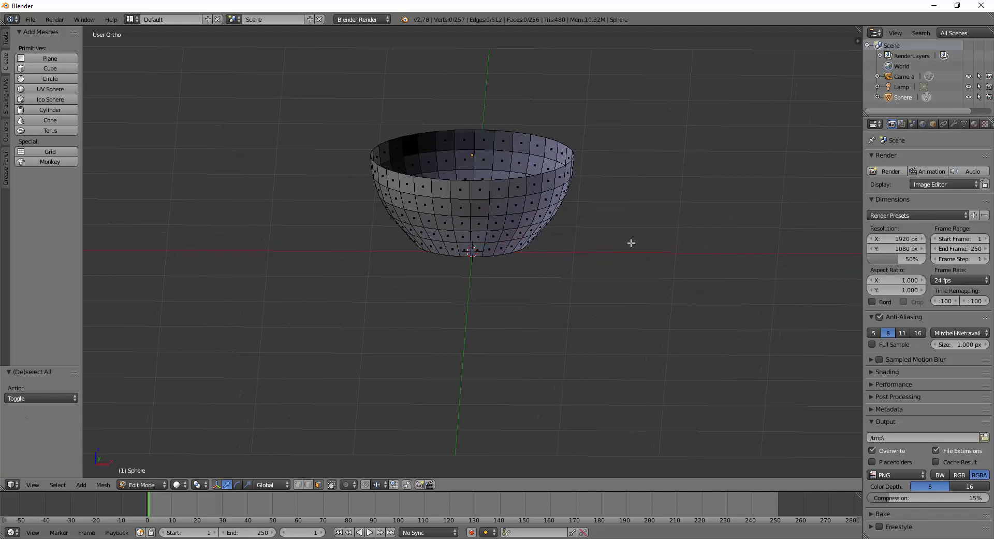
pyautogui.press('a')
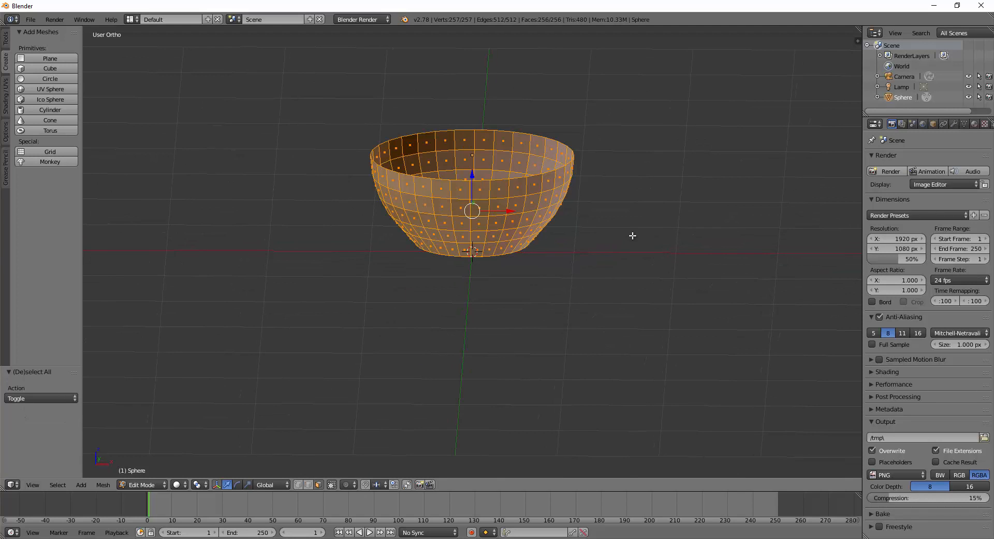
pyautogui.moveTo(648, 246); pyautogui.dragTo(592, 268, button='middle')
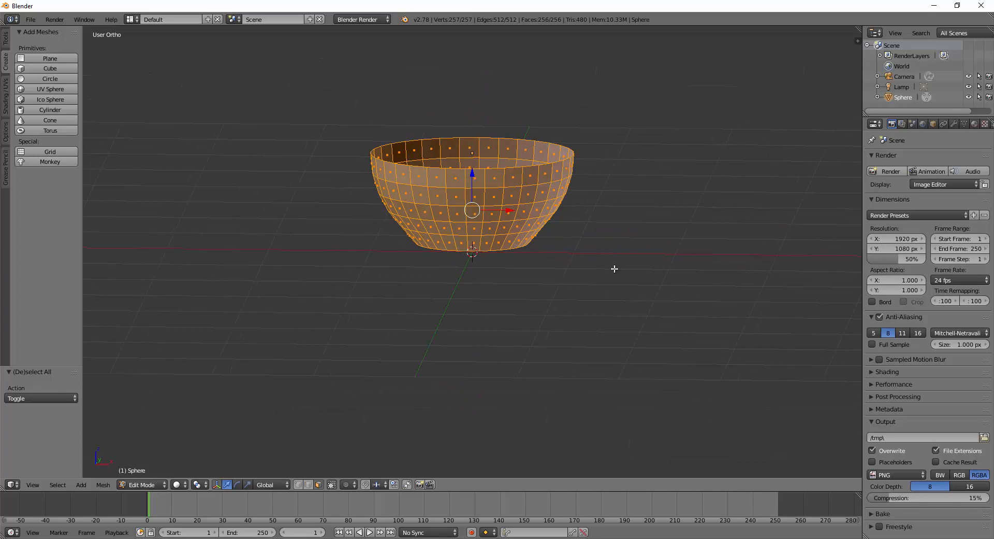
pyautogui.press('e')
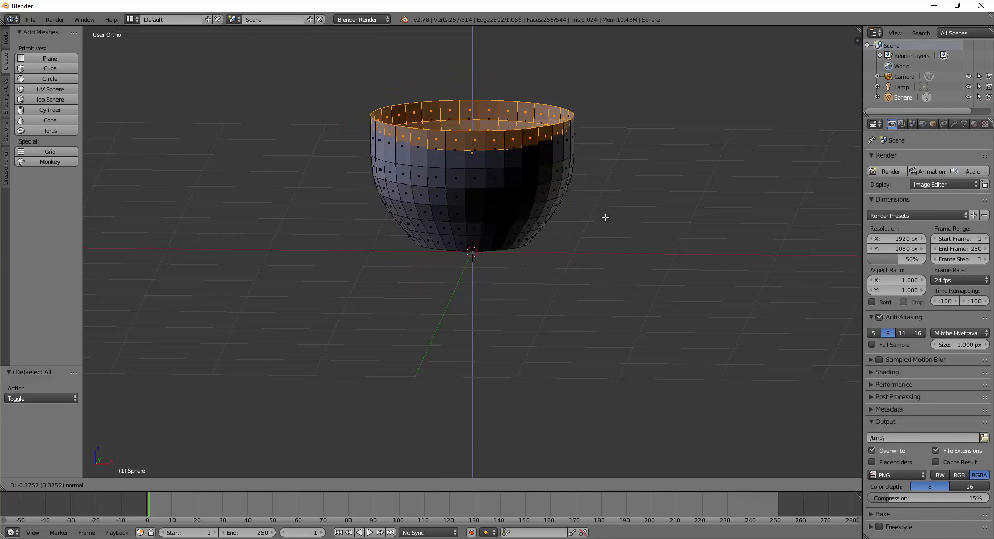
pyautogui.click(601, 285)
pyautogui.press('s')
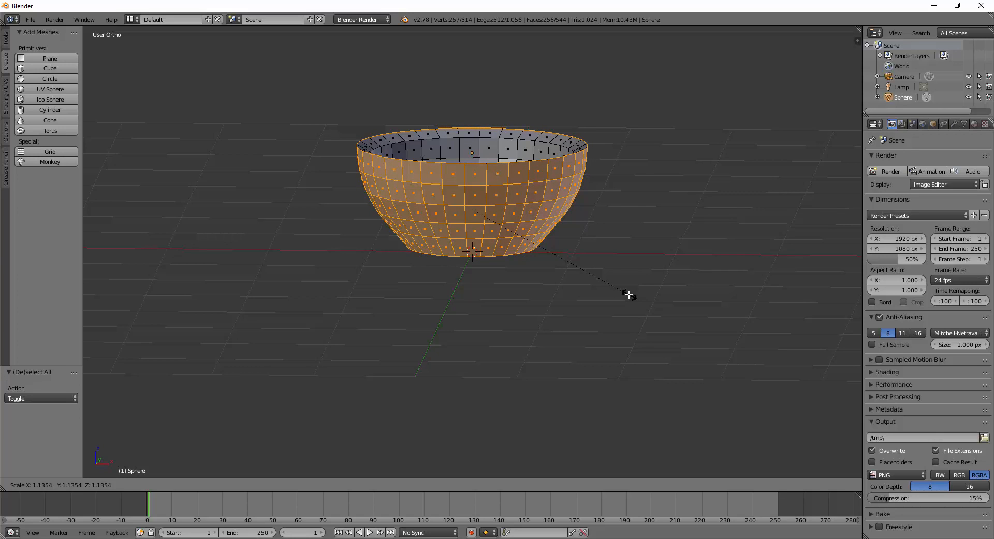
pyautogui.click(629, 294)
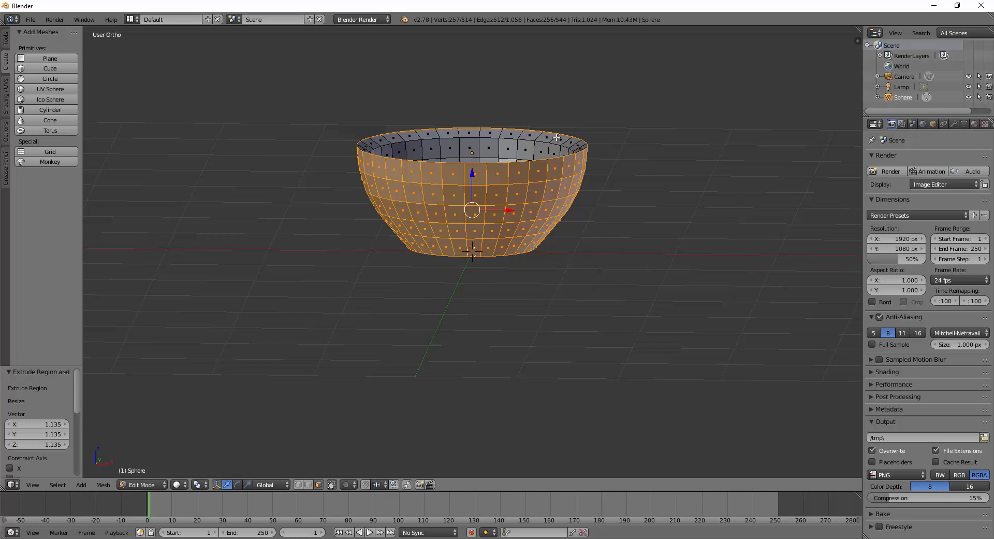
# Lower the outer shell slightly on Z, deselect all, and return to Object Mode.
pyautogui.moveTo(557, 138); pyautogui.dragTo(578, 241, button='middle')
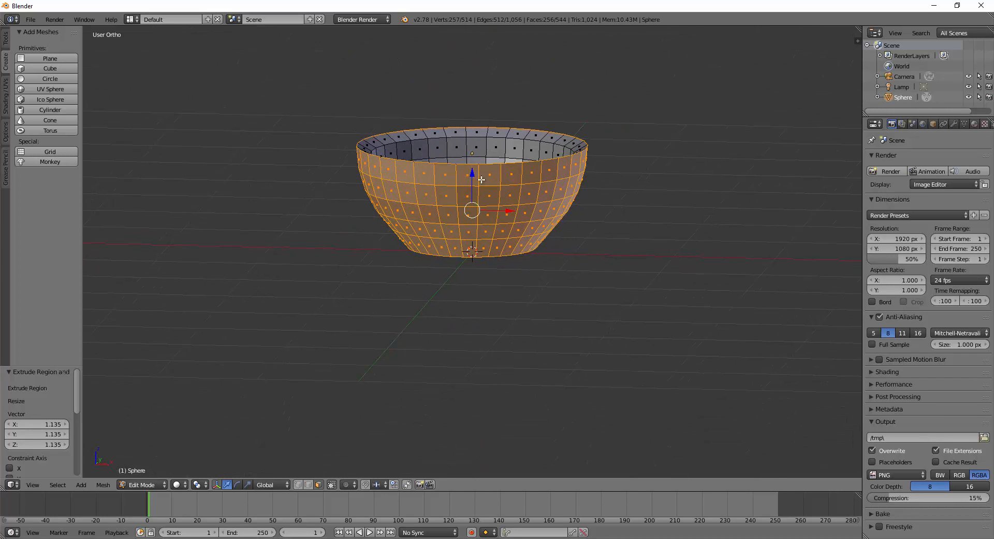
pyautogui.moveTo(473, 173); pyautogui.dragTo(470, 178)
pyautogui.moveTo(712, 260); pyautogui.dragTo(630, 313, button='middle')
pyautogui.press('a')
pyautogui.press('Tab')
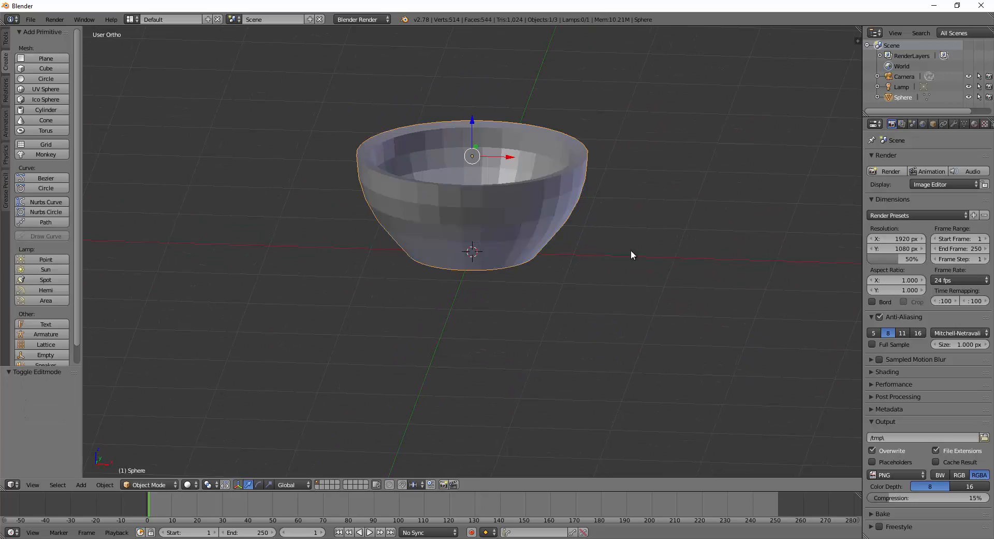
pyautogui.moveTo(630, 251)
pyautogui.mouseDown(button='middle')
pyautogui.moveTo(621, 252)
pyautogui.moveTo(599, 304)
pyautogui.moveTo(614, 325)
pyautogui.moveTo(651, 340)
pyautogui.moveTo(715, 297)
pyautogui.moveTo(628, 304)
pyautogui.moveTo(666, 242)
pyautogui.moveTo(555, 236)
pyautogui.moveTo(595, 304)
pyautogui.moveTo(595, 317)
pyautogui.moveTo(573, 317)
pyautogui.moveTo(630, 295)
pyautogui.moveTo(627, 278)
pyautogui.moveTo(644, 272)
pyautogui.moveTo(615, 260)
pyautogui.mouseUp(button='middle')
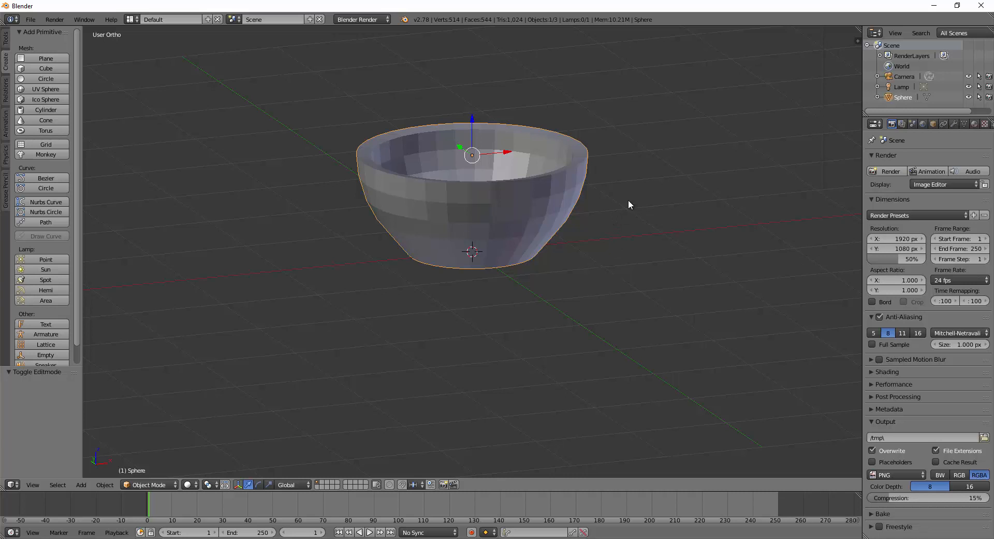
# Re-enter Edit Mode on the double-walled bowl and switch to Front Ortho view.
pyautogui.press('Tab')
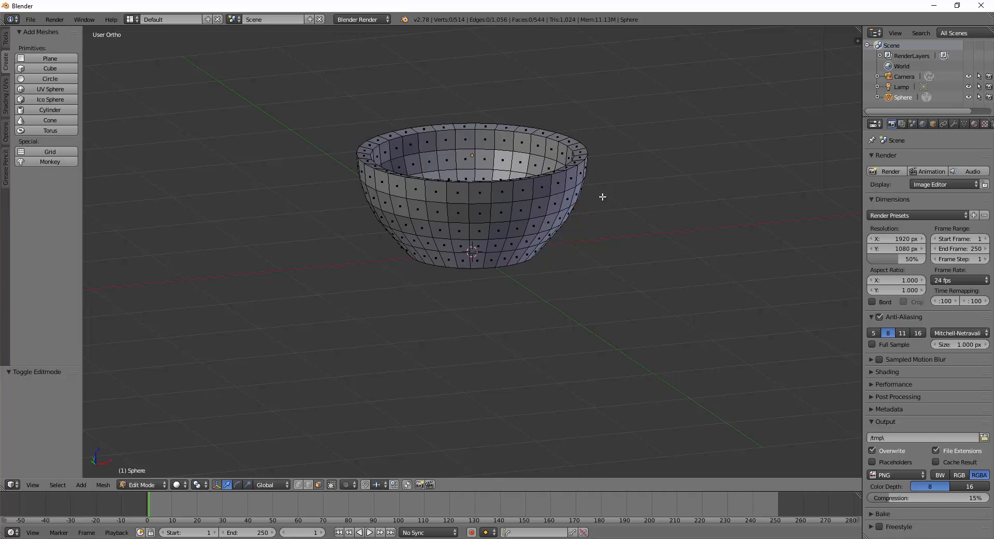
pyautogui.moveTo(592, 216); pyautogui.dragTo(532, 155, button='middle')
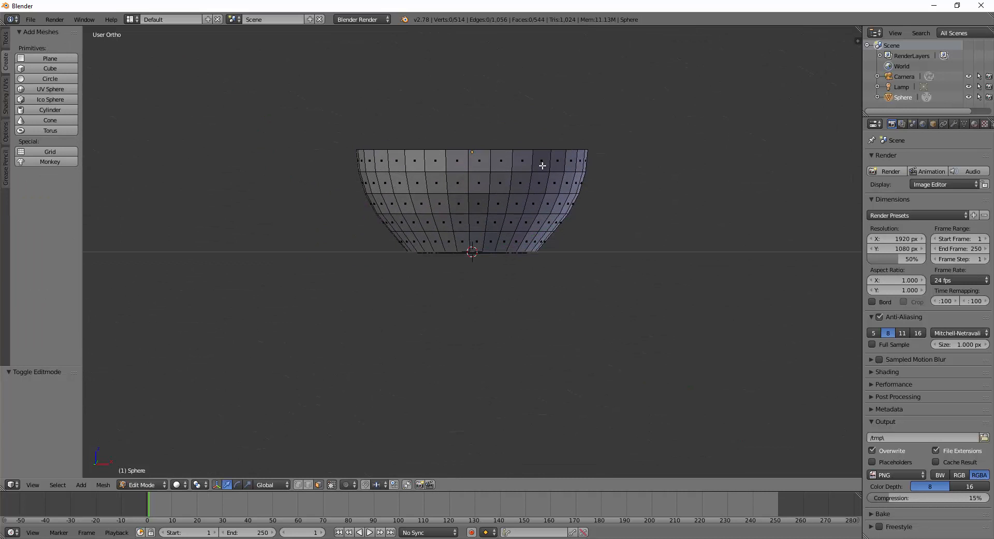
pyautogui.moveTo(624, 194); pyautogui.dragTo(627, 211, button='middle')
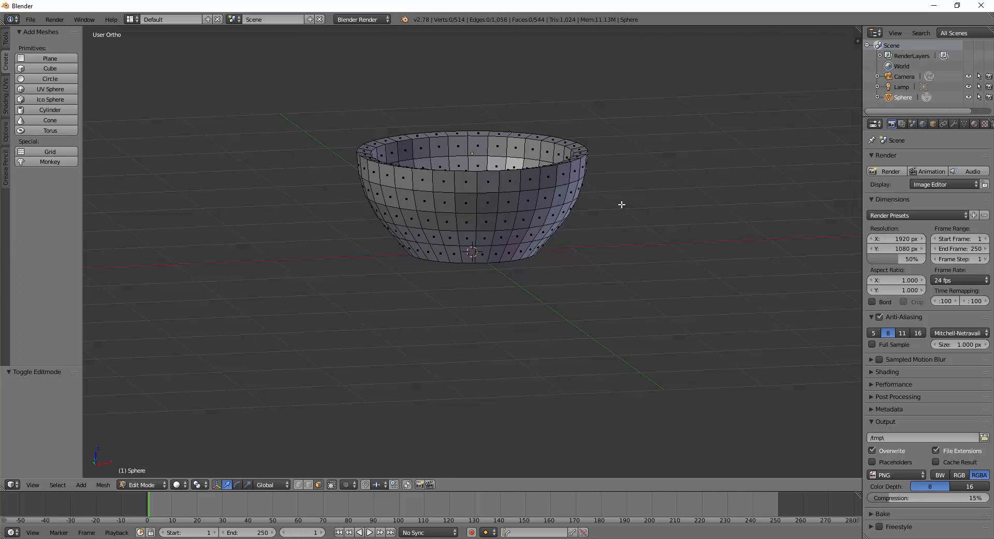
pyautogui.moveTo(609, 215); pyautogui.dragTo(611, 208, button='middle')
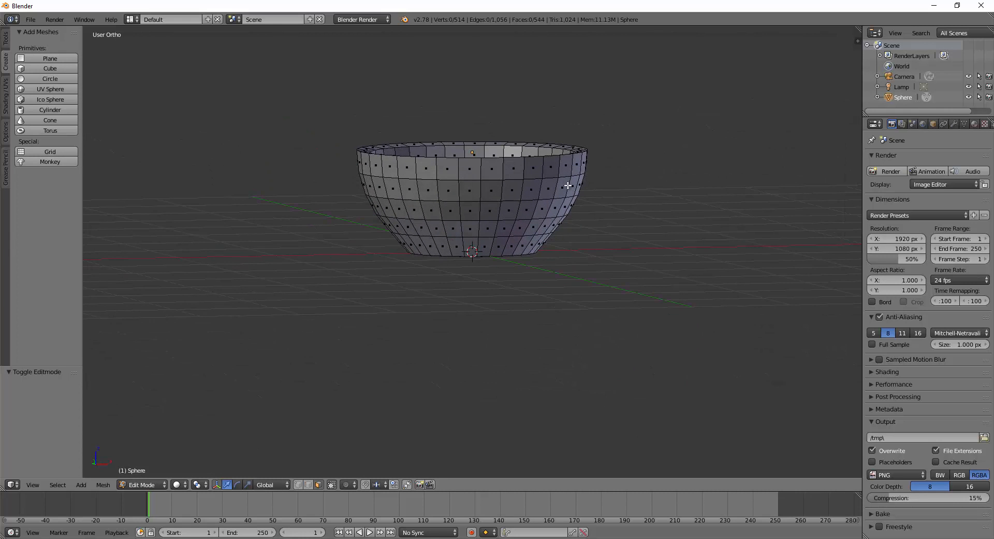
pyautogui.press('KP_1')
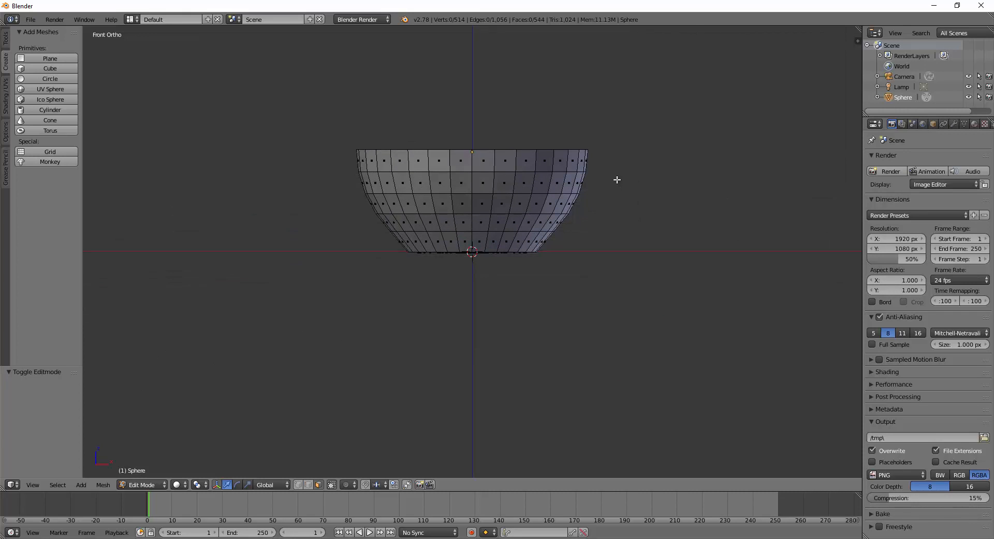
pyautogui.press('z')
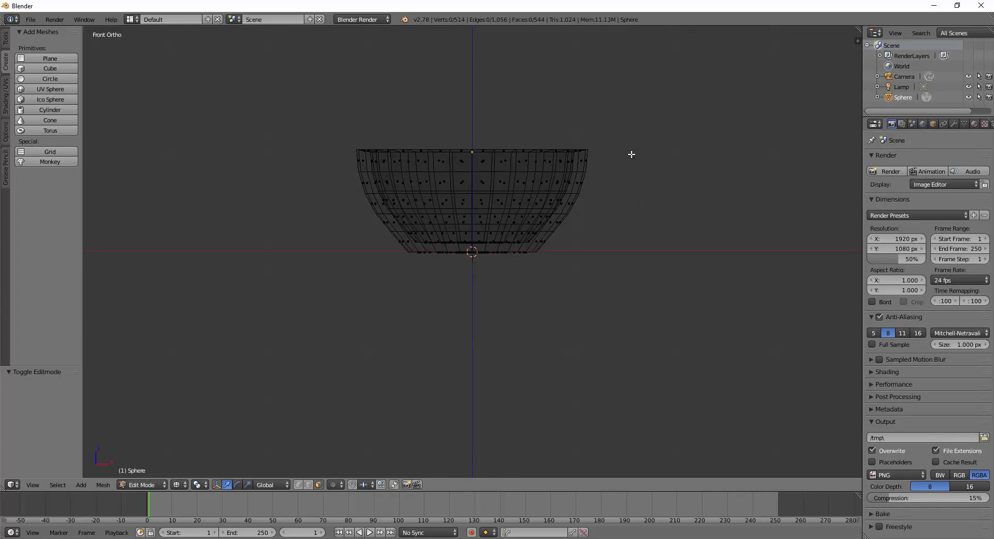
pyautogui.press('b')
pyautogui.moveTo(324, 111); pyautogui.dragTo(641, 168)
pyautogui.moveTo(675, 178)
pyautogui.mouseDown(button='middle')
pyautogui.moveTo(655, 222)
pyautogui.moveTo(646, 198)
pyautogui.moveTo(661, 195)
pyautogui.mouseUp(button='middle')
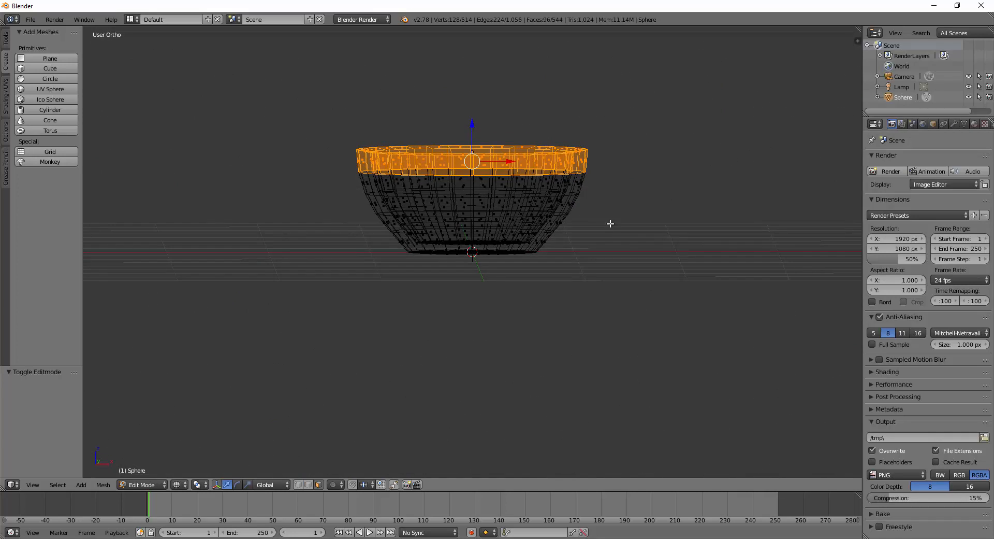
pyautogui.press('z')
pyautogui.scroll(1, 515, 165)
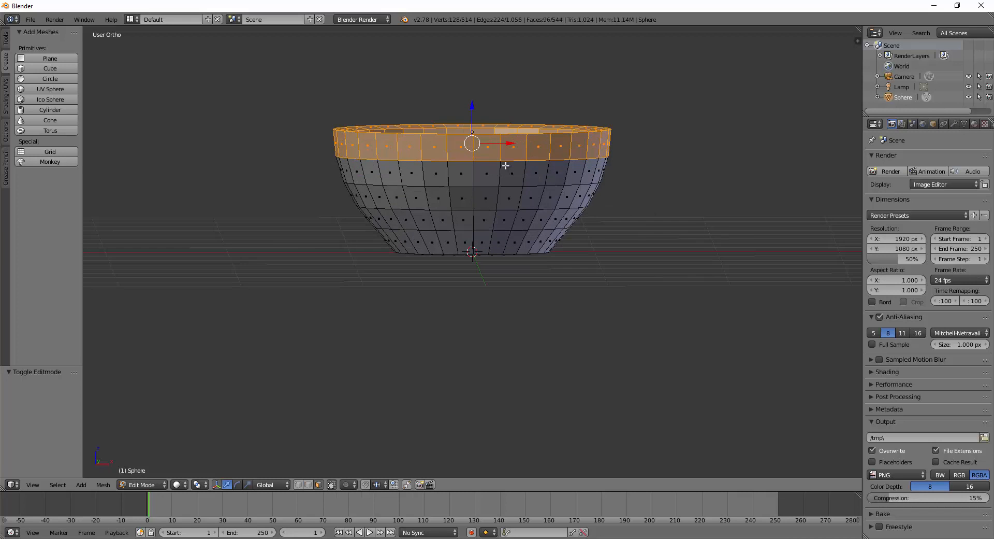
pyautogui.moveTo(628, 173); pyautogui.dragTo(613, 229, button='middle')
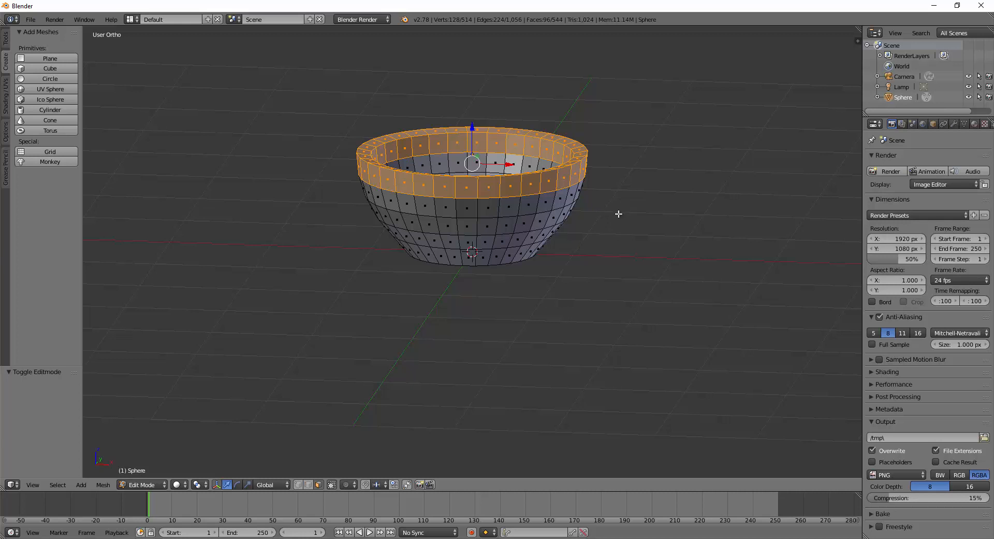
pyautogui.press('a')
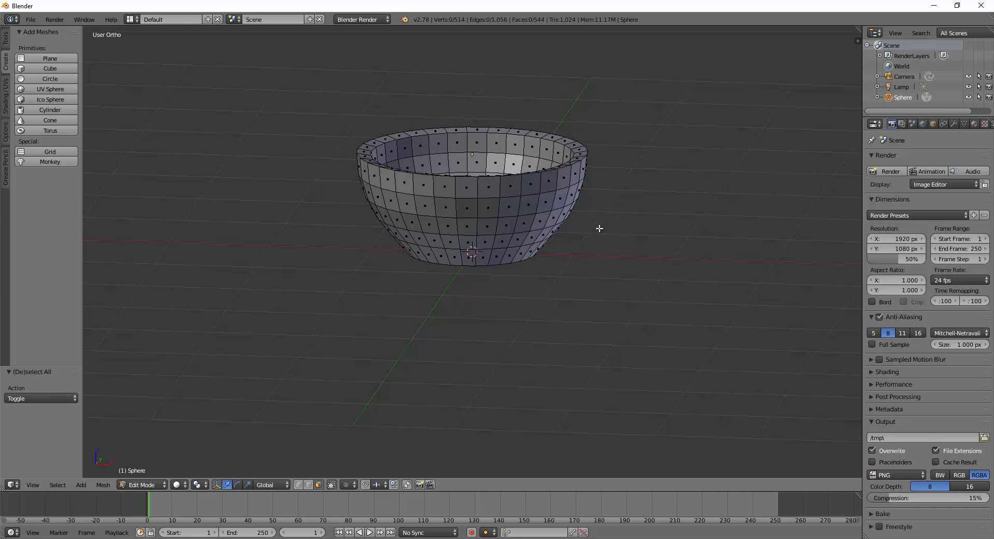
# Select the face loop around the bowl's top rim.
pyautogui.moveTo(600, 229); pyautogui.dragTo(601, 244, button='middle')
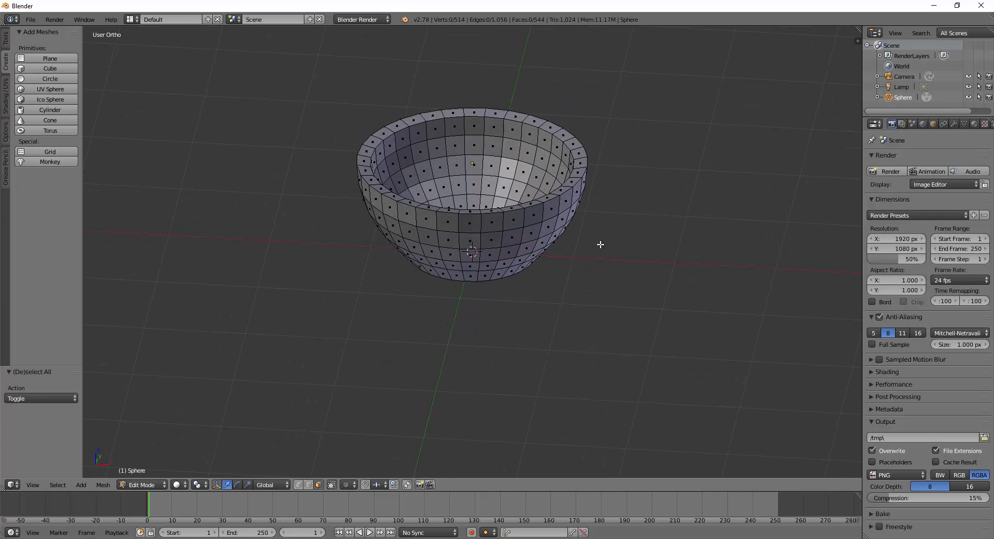
pyautogui.rightClick(366, 161)
pyautogui.keyDown('alt'); pyautogui.rightClick(364, 161); pyautogui.keyUp('alt')
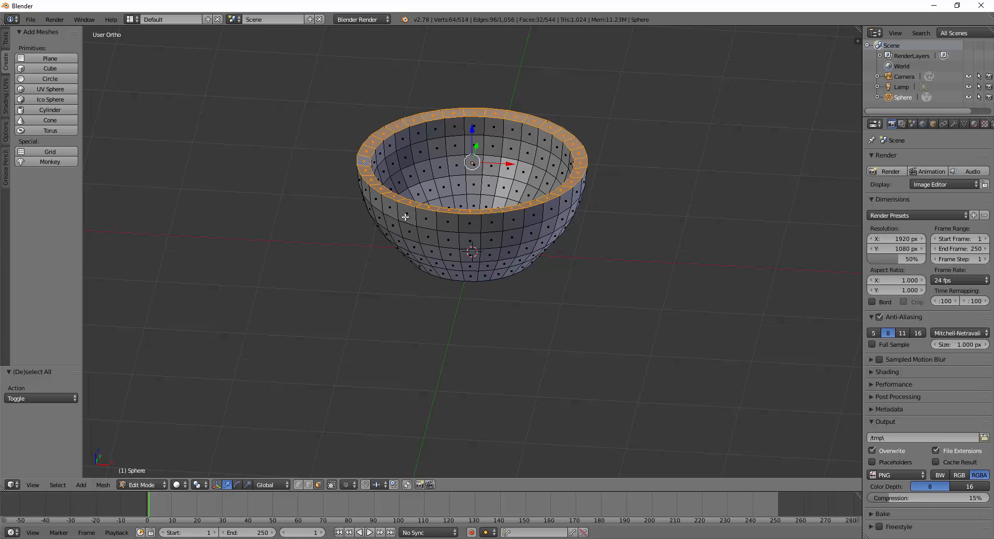
# In front view, lower the rim loop slightly and extrude it upward by 0.122.
pyautogui.moveTo(627, 284); pyautogui.dragTo(631, 261, button='middle')
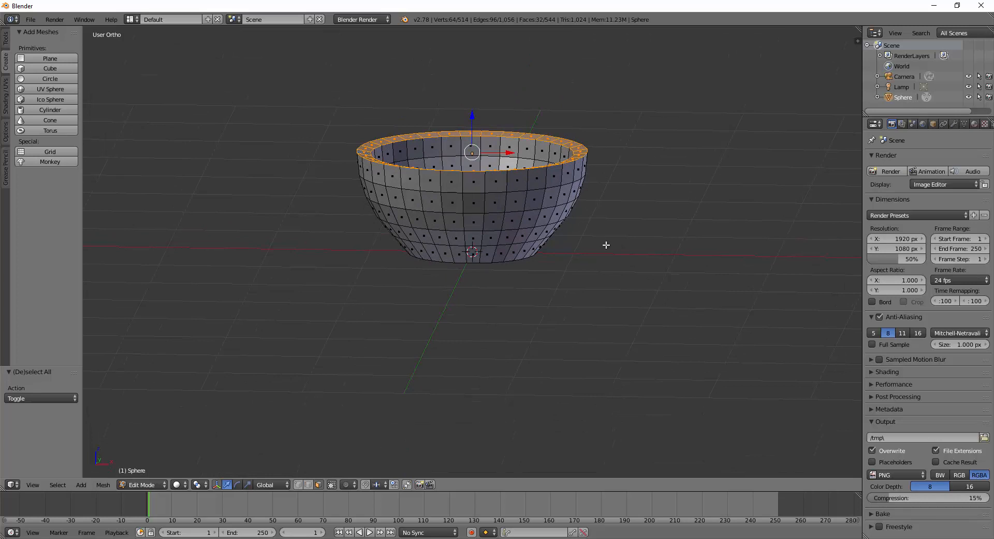
pyautogui.press('KP_1')
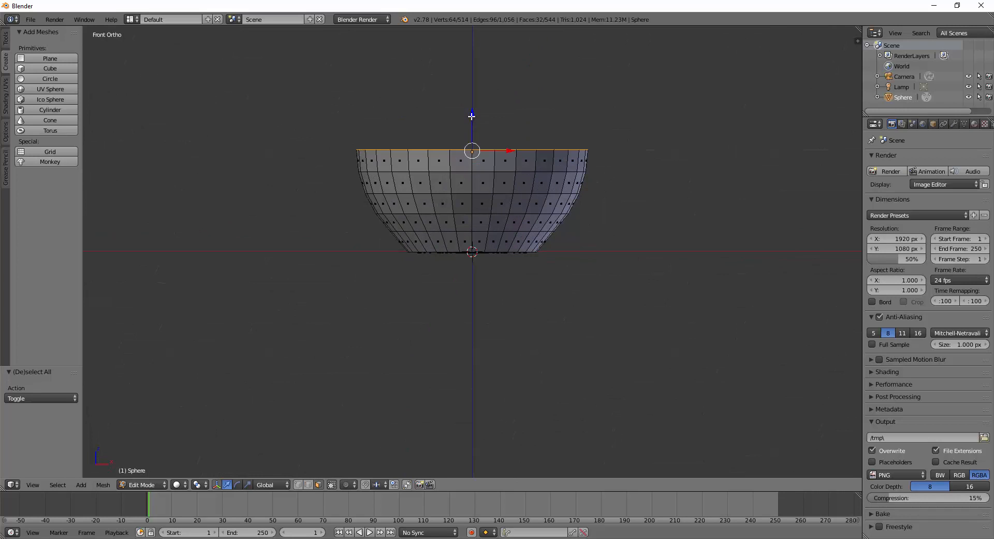
pyautogui.moveTo(473, 116); pyautogui.dragTo(471, 125)
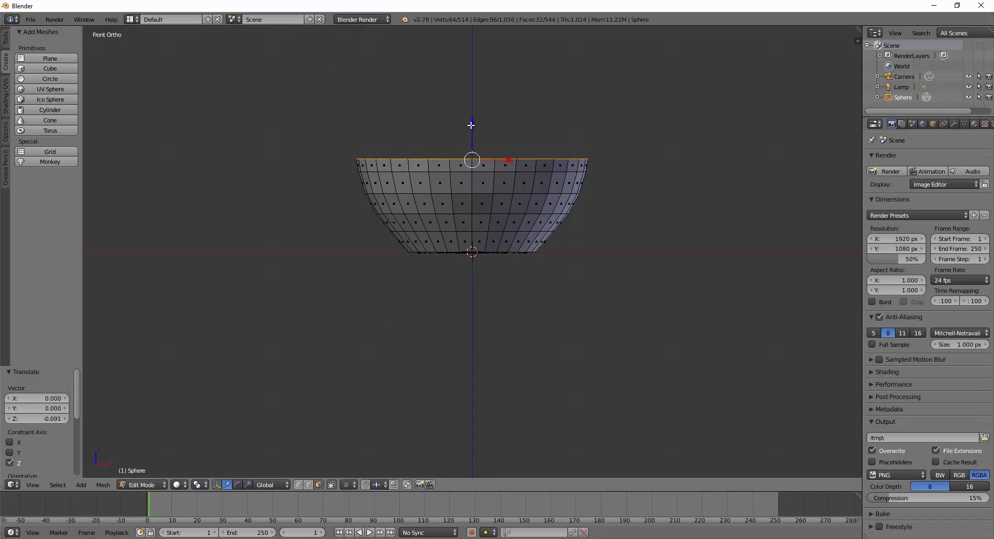
pyautogui.press('e')
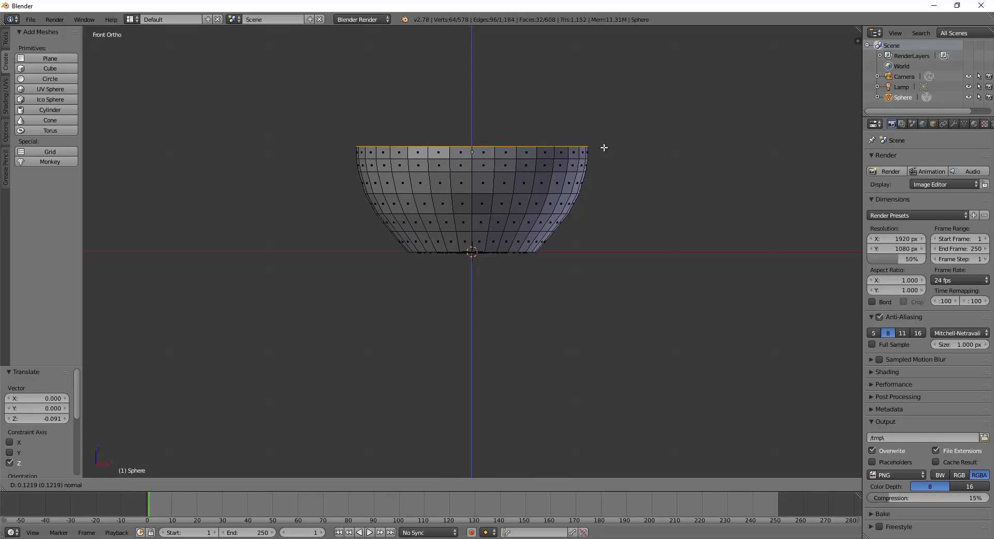
pyautogui.click(604, 147)
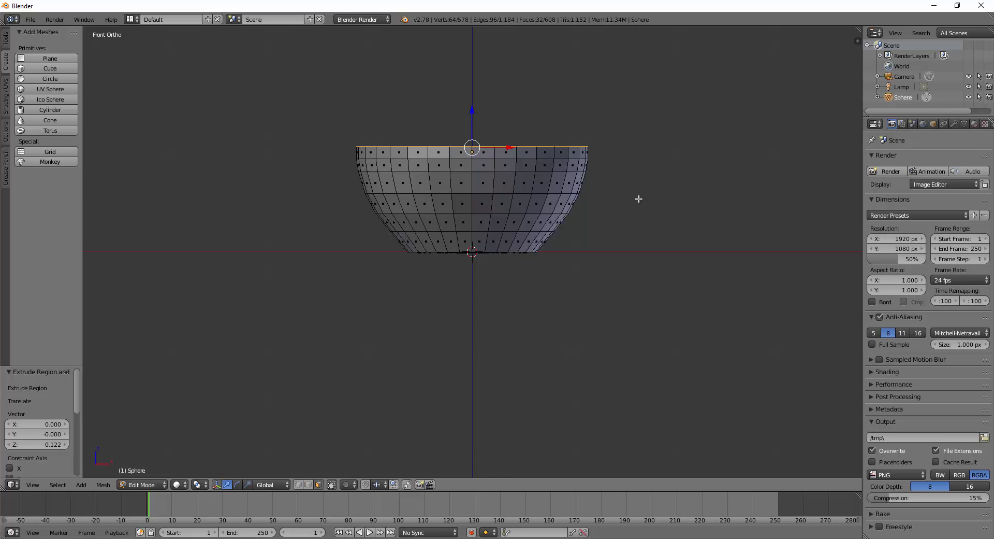
# In wireframe, box-select everything across the bowl's top rim and check the selection.
pyautogui.press('z')
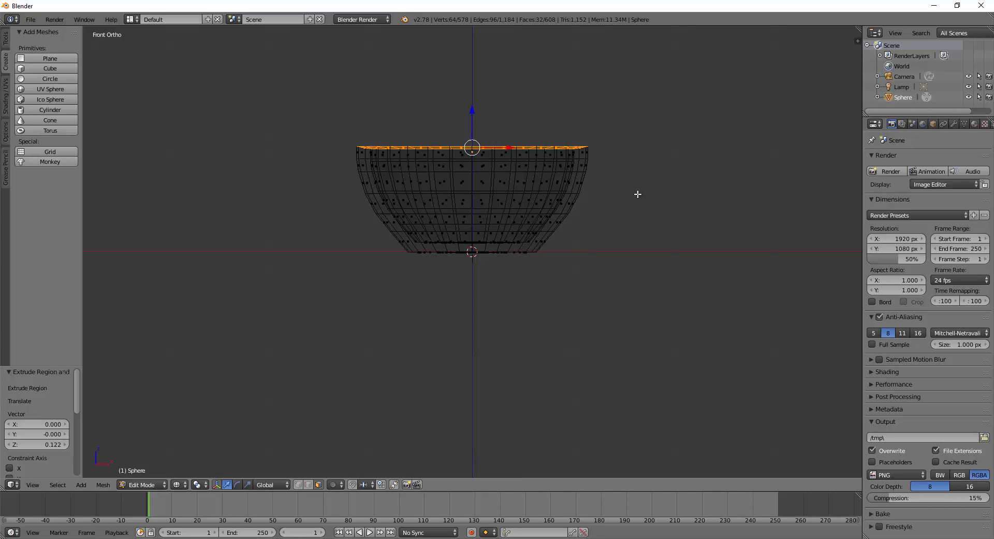
pyautogui.press('b')
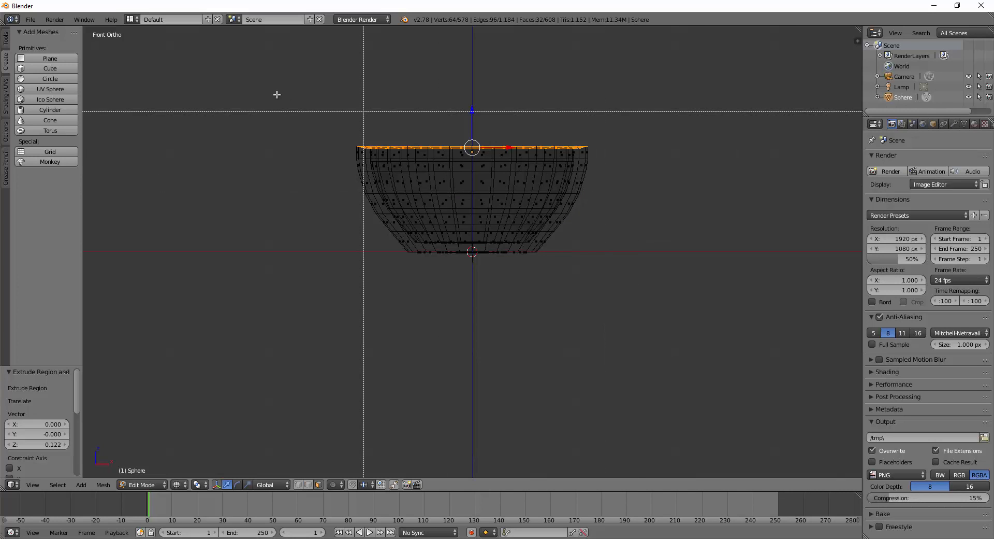
pyautogui.moveTo(316, 109); pyautogui.dragTo(620, 156)
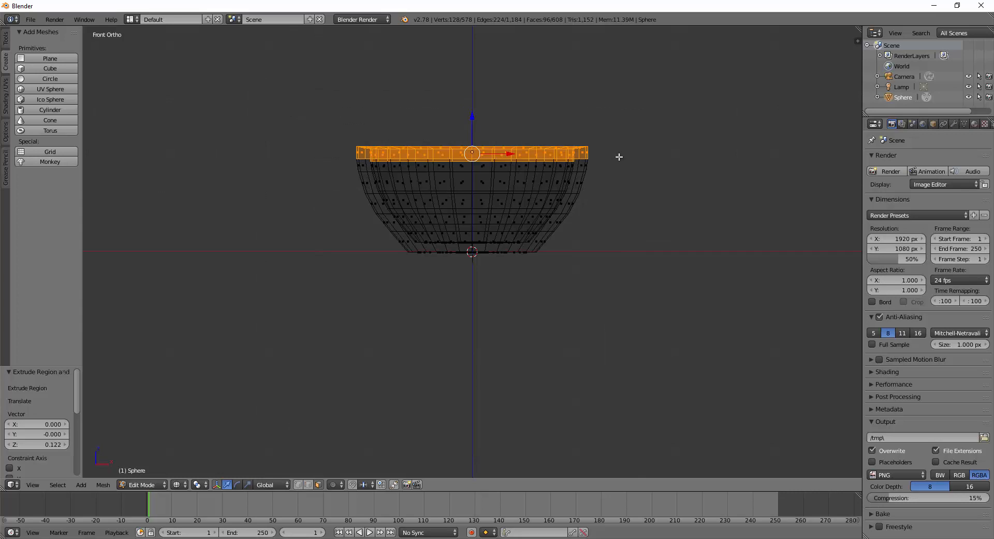
pyautogui.moveTo(619, 158); pyautogui.dragTo(635, 204, button='middle')
pyautogui.press('KP_1')
pyautogui.moveTo(613, 202); pyautogui.dragTo(630, 229, button='middle')
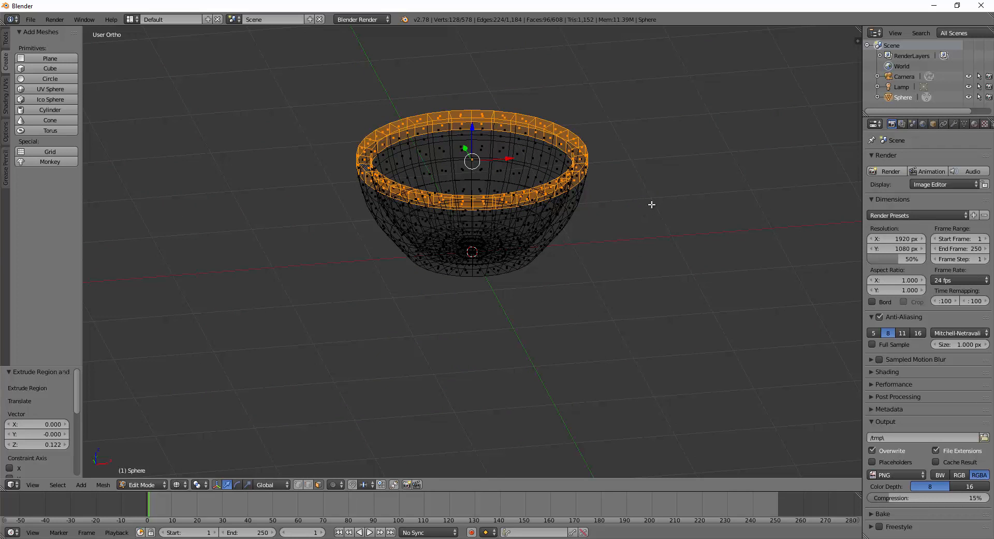
# Back in solid shading, select the horizontal face loop around the outer rim.
pyautogui.press('z')
pyautogui.moveTo(659, 222)
pyautogui.mouseDown(button='middle')
pyautogui.moveTo(593, 308)
pyautogui.moveTo(608, 195)
pyautogui.moveTo(610, 213)
pyautogui.moveTo(664, 214)
pyautogui.moveTo(653, 231)
pyautogui.moveTo(617, 202)
pyautogui.moveTo(637, 232)
pyautogui.moveTo(632, 202)
pyautogui.mouseUp(button='middle')
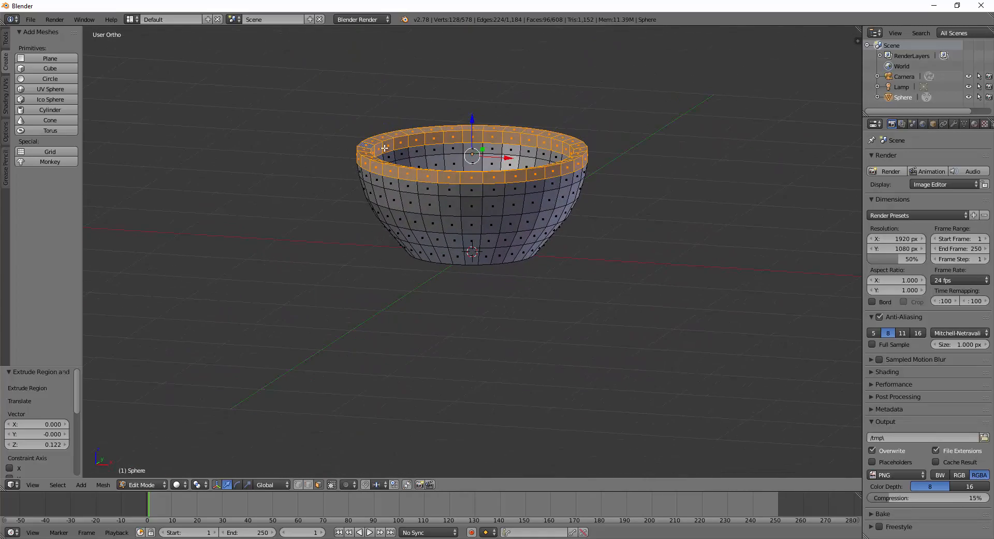
pyautogui.rightClick(568, 168)
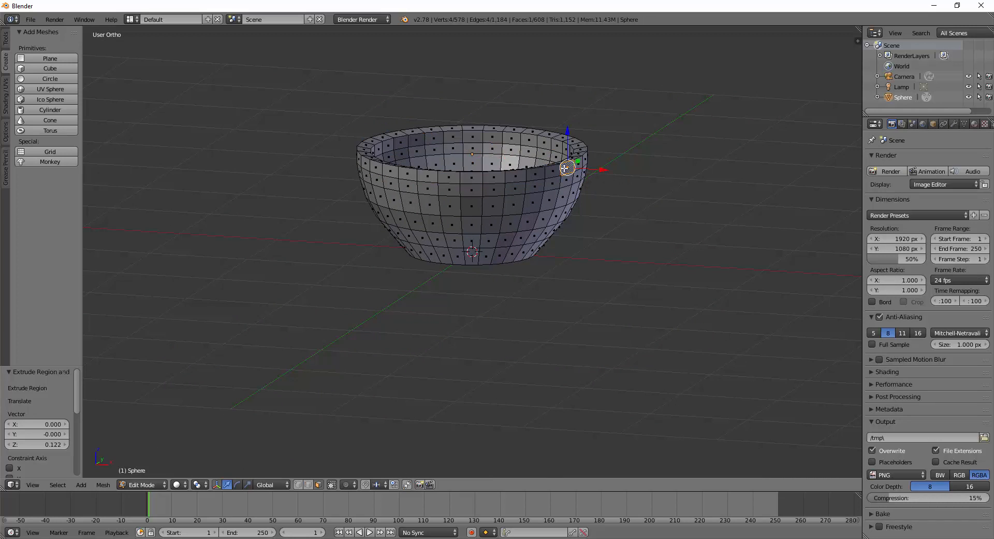
pyautogui.rightClick(473, 177)
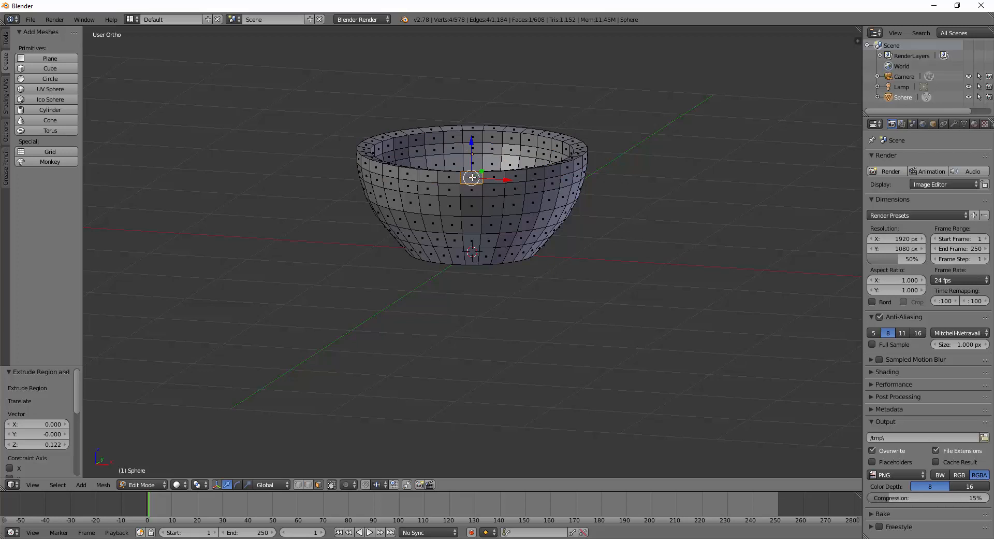
pyautogui.keyDown('alt'); pyautogui.rightClick(472, 177); pyautogui.keyUp('alt')
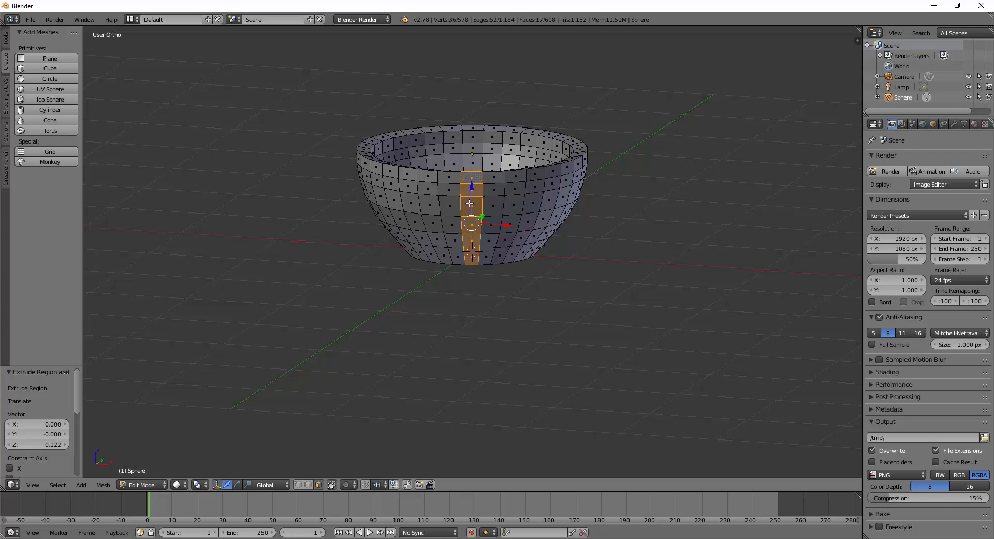
pyautogui.press('a')
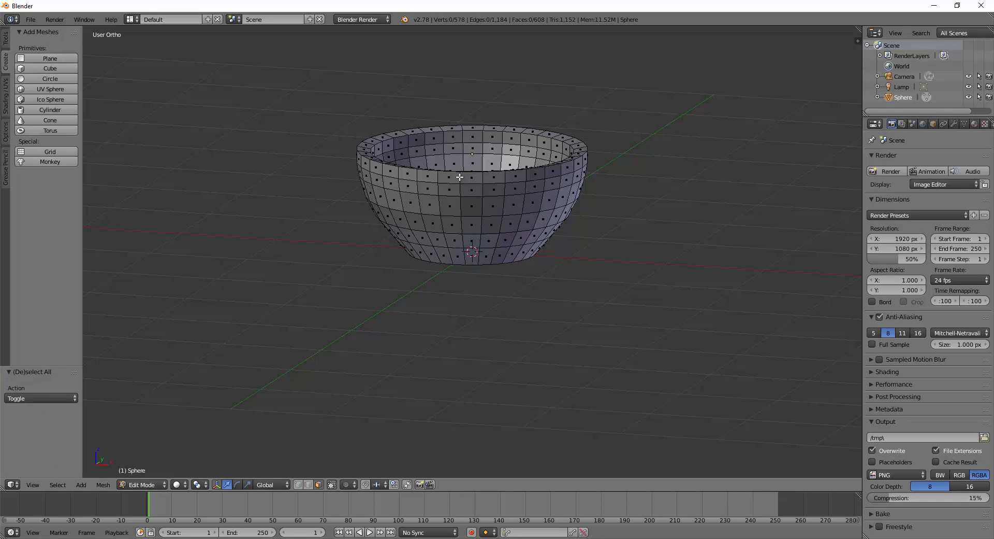
pyautogui.keyDown('alt'); pyautogui.rightClick(459, 177); pyautogui.keyUp('alt')
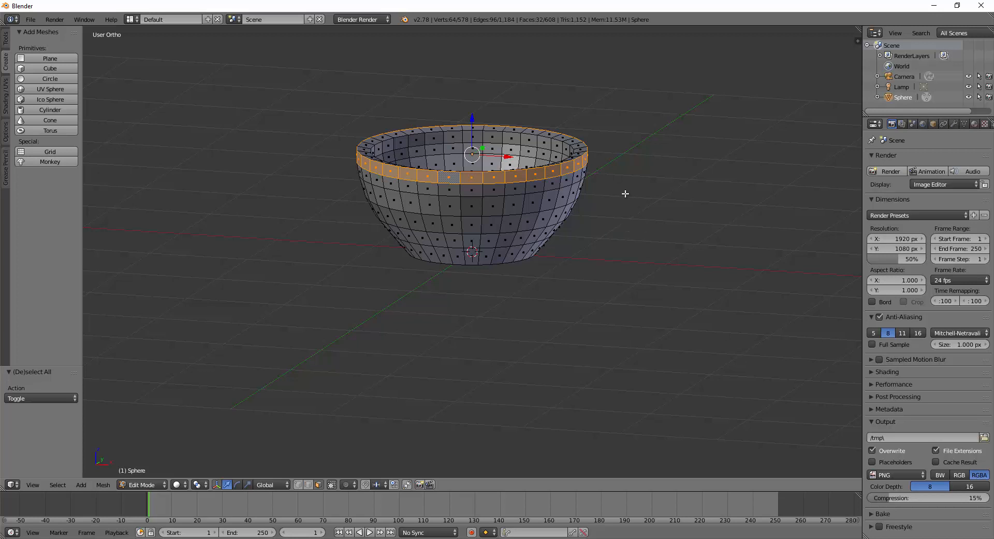
# Scale the selected rim ring as a trial, then undo it.
pyautogui.press('s')
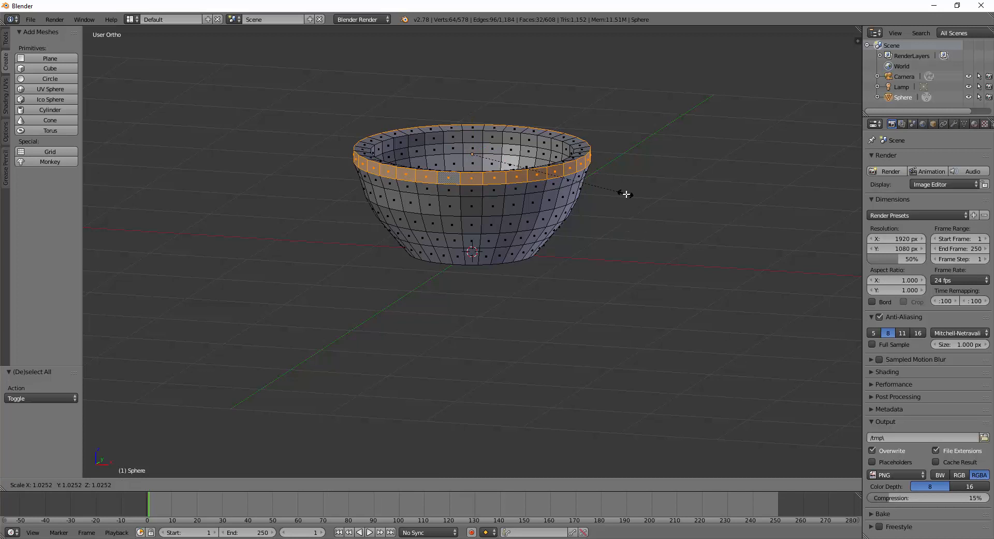
pyautogui.click(630, 197)
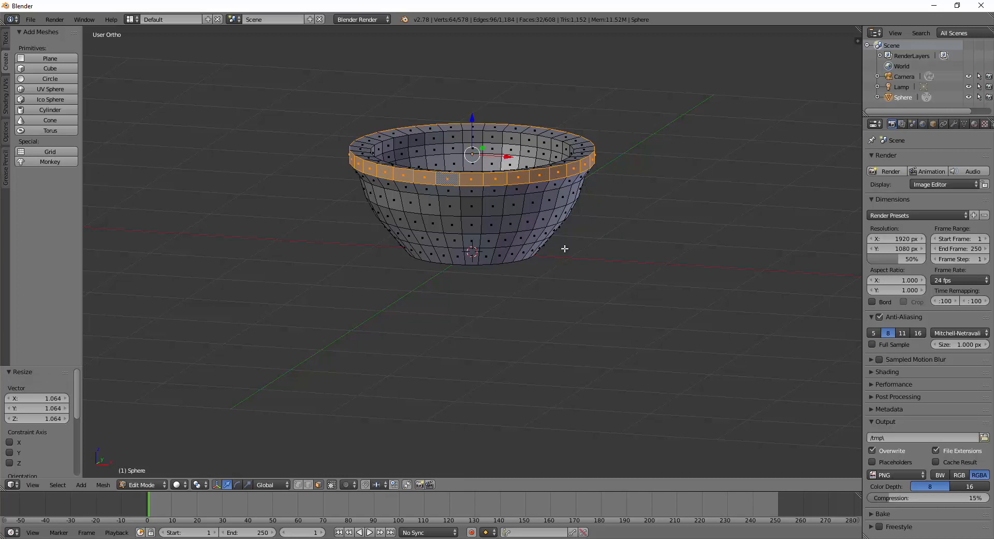
pyautogui.moveTo(565, 249); pyautogui.dragTo(541, 250, button='middle')
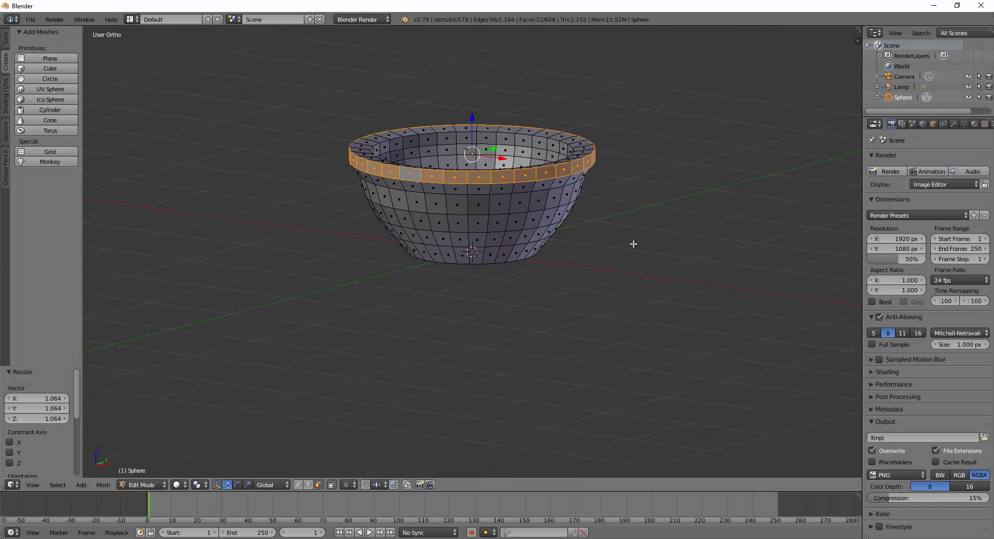
pyautogui.hotkey('ctrl', 'z')
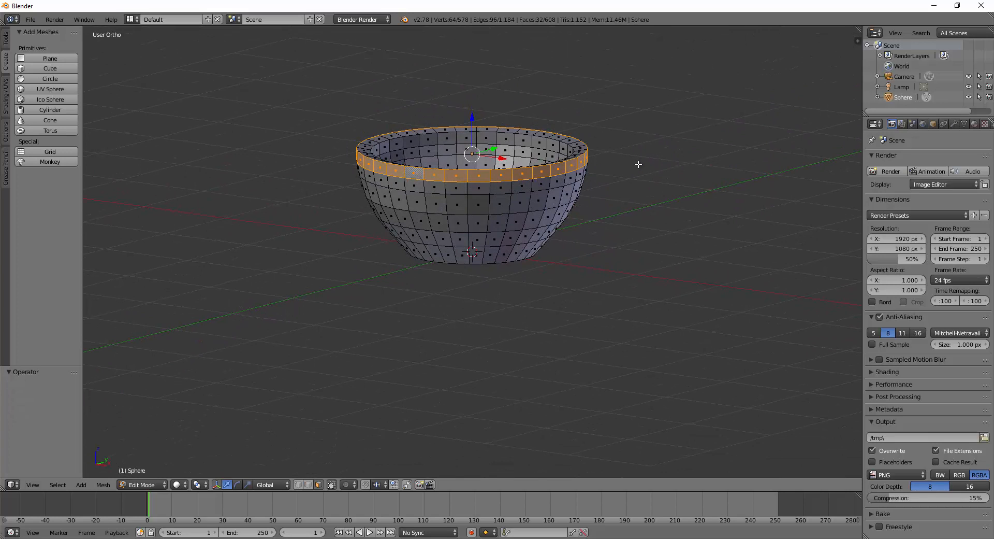
# Extrude the rim face ring and scale it outward to 1.075.
pyautogui.press('e')
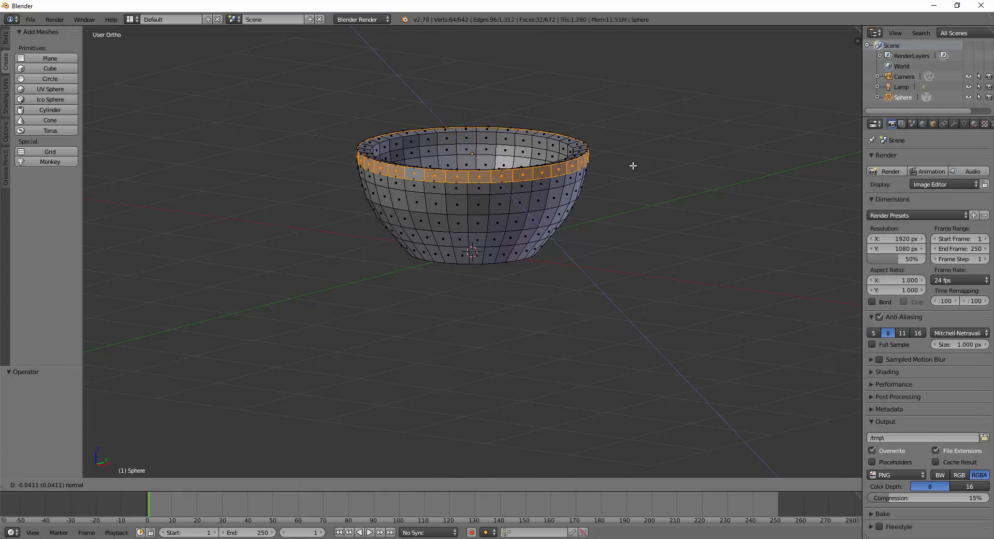
pyautogui.press('s')
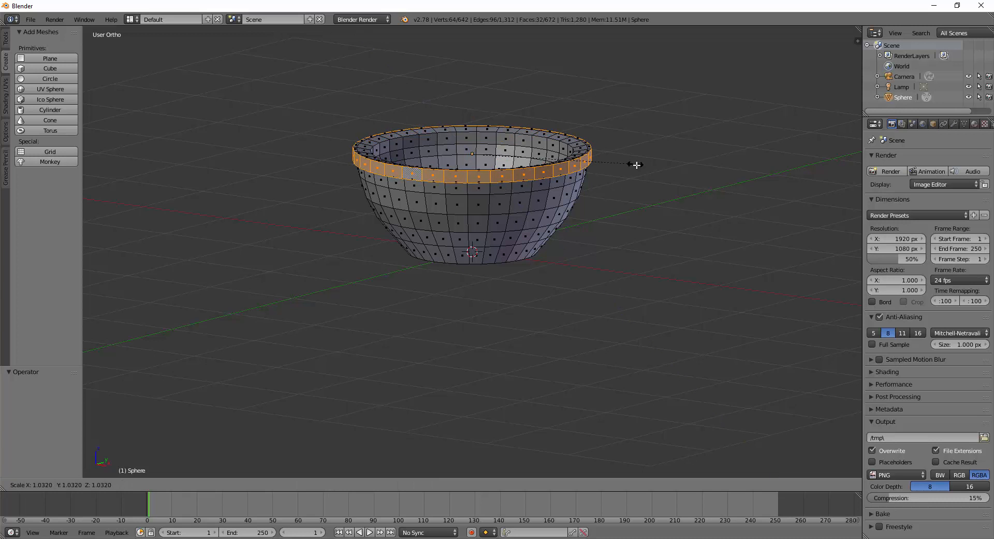
pyautogui.click(634, 171)
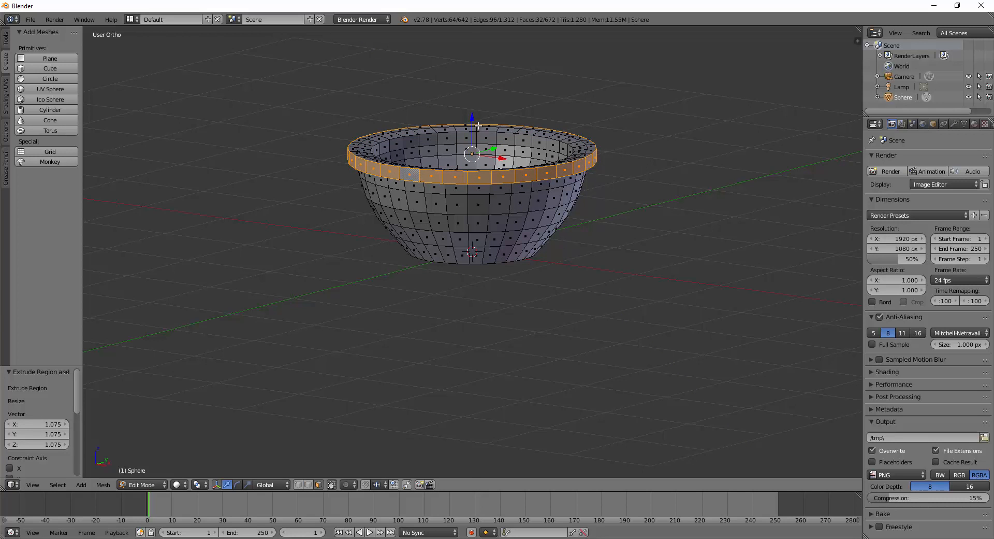
# Raise the extruded lip 0.036 along Z with the blue arrow.
pyautogui.moveTo(472, 119); pyautogui.dragTo(472, 118)
pyautogui.moveTo(628, 242); pyautogui.dragTo(650, 236, button='middle')
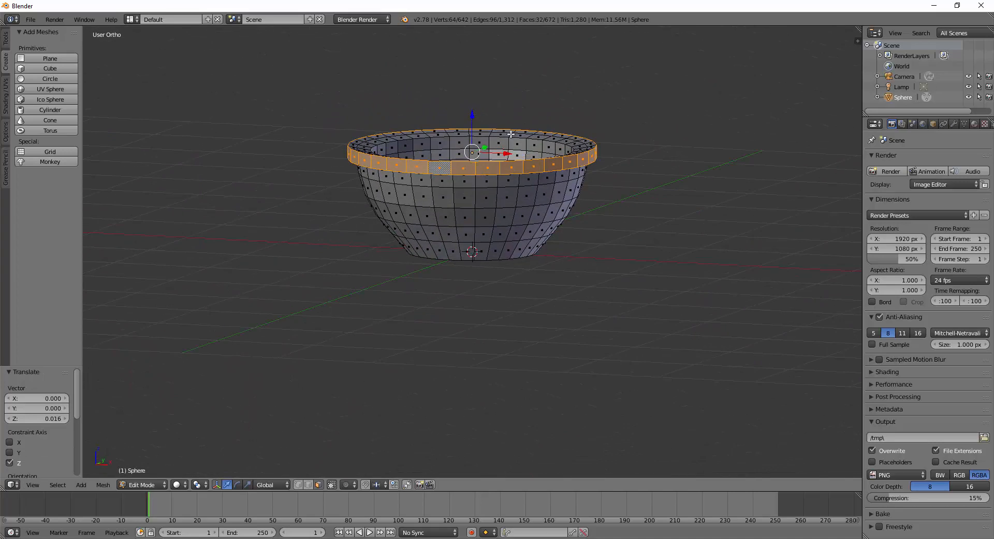
pyautogui.moveTo(472, 117); pyautogui.dragTo(470, 113)
pyautogui.moveTo(599, 293); pyautogui.dragTo(593, 218, button='middle')
pyautogui.moveTo(472, 116); pyautogui.dragTo(470, 109)
pyautogui.moveTo(585, 217); pyautogui.dragTo(572, 249, button='middle')
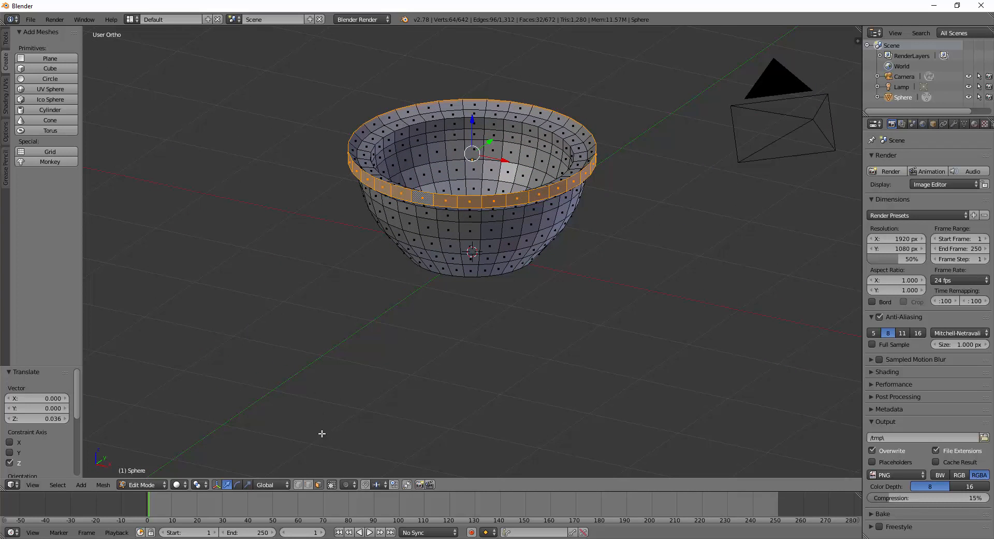
# Switch to edge select mode and pick the rim's inner edge loop.
pyautogui.click(308, 484)
pyautogui.keyDown('alt'); pyautogui.rightClick(368, 135); pyautogui.keyUp('alt')
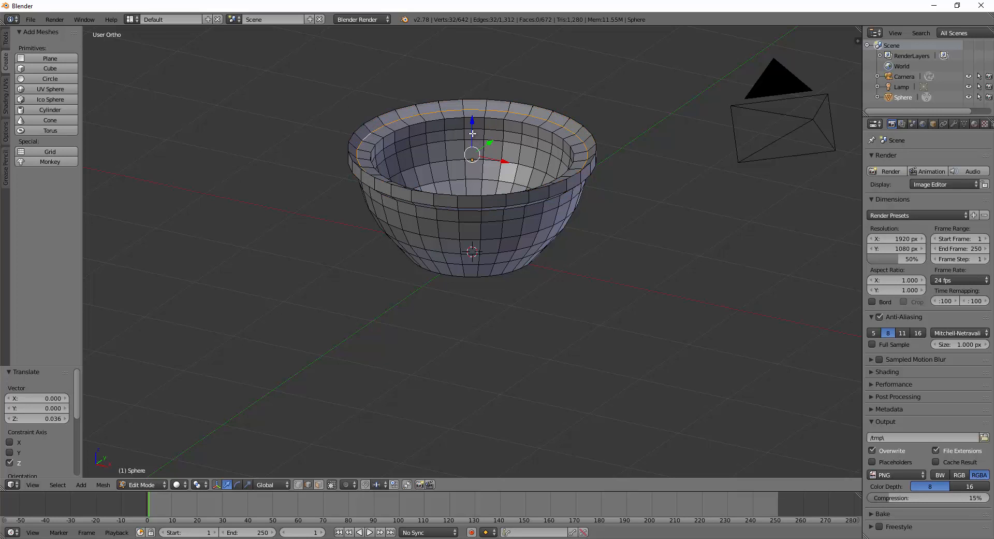
pyautogui.moveTo(471, 124); pyautogui.dragTo(470, 121)
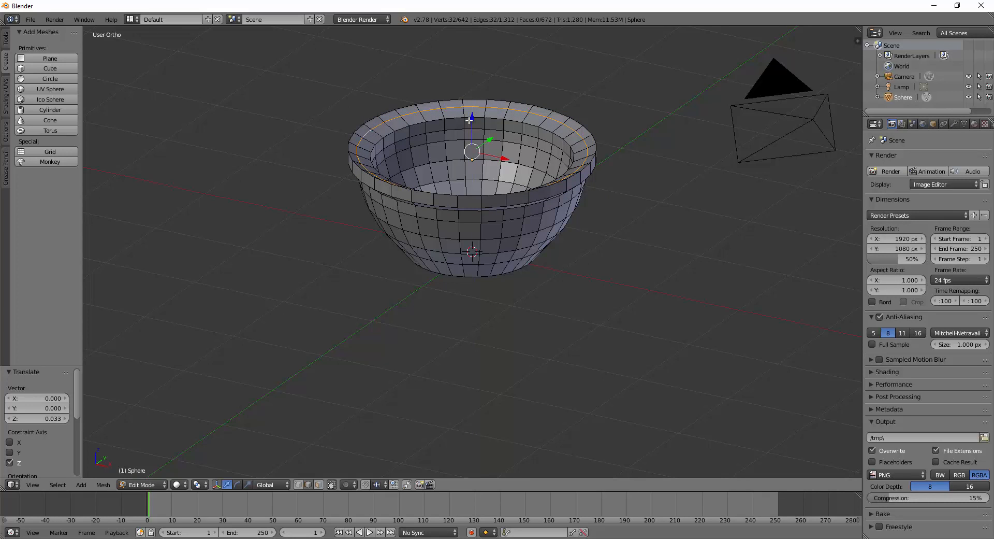
pyautogui.keyDown('alt'); pyautogui.rightClick(544, 128); pyautogui.keyUp('alt')
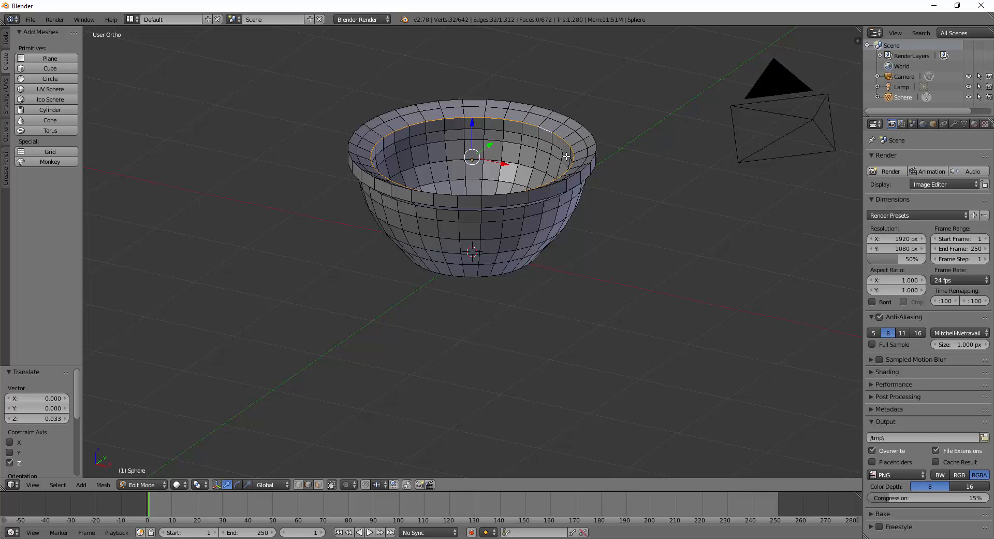
# Scale the inner rim loop outward to 1.061 and inspect it from the side.
pyautogui.press('s')
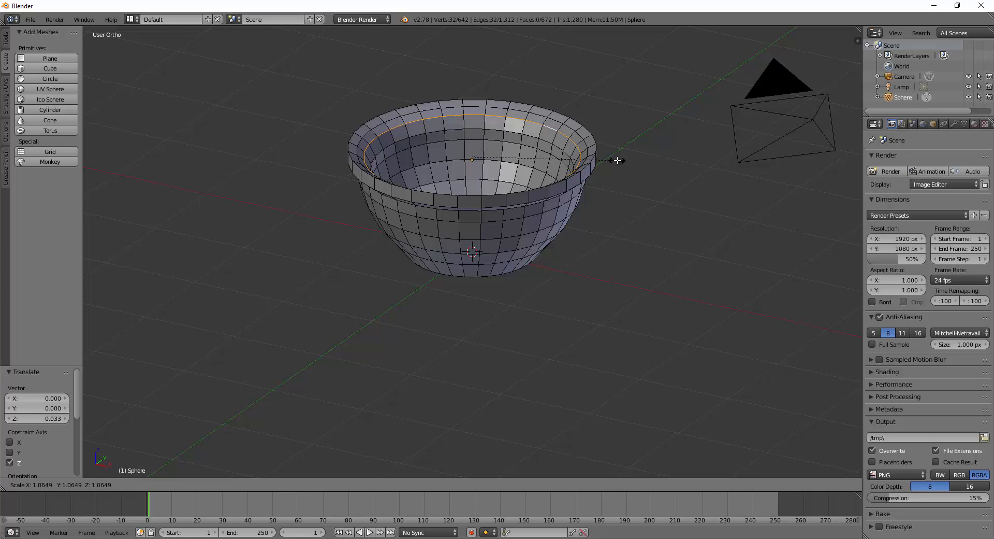
pyautogui.click(616, 158)
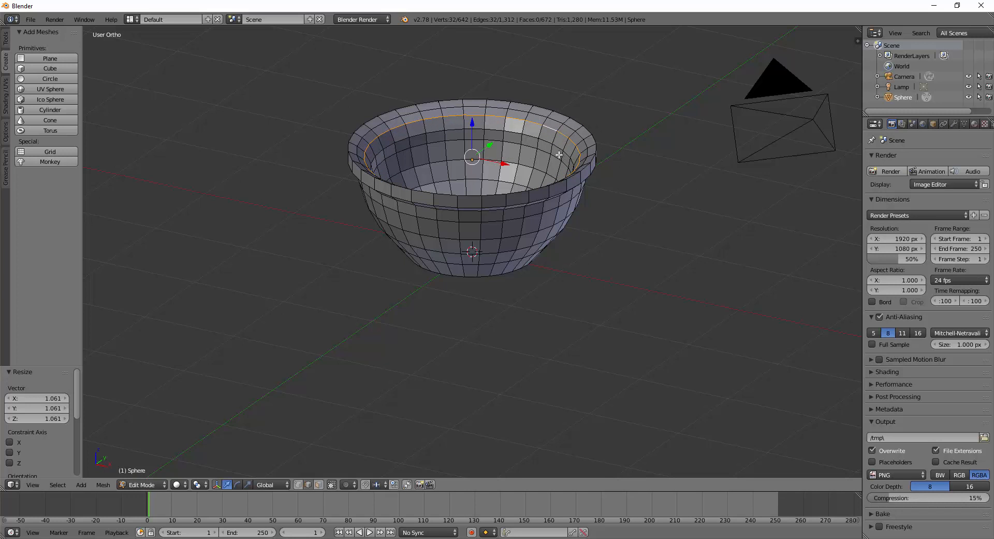
pyautogui.moveTo(621, 269); pyautogui.dragTo(578, 198, button='middle')
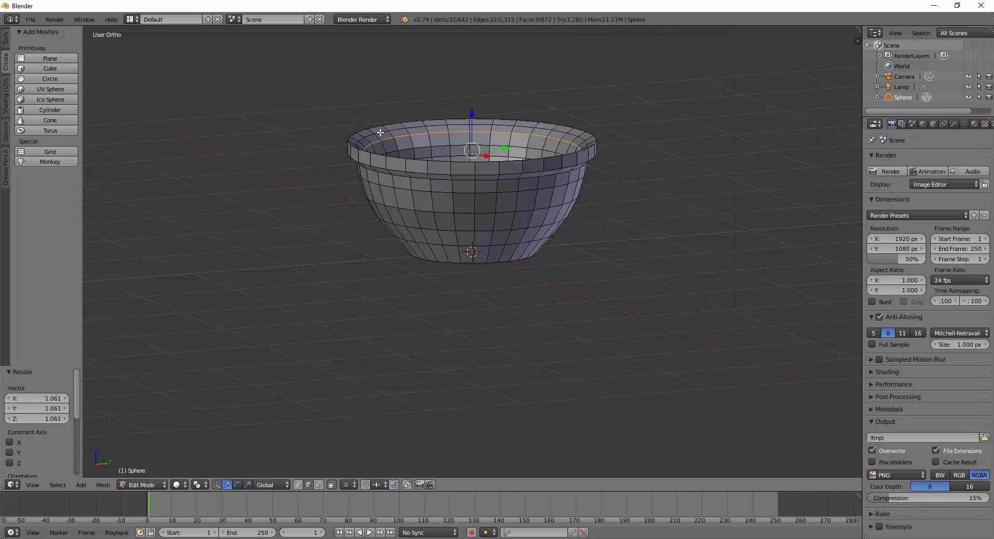
pyautogui.moveTo(568, 224); pyautogui.dragTo(565, 162, button='middle')
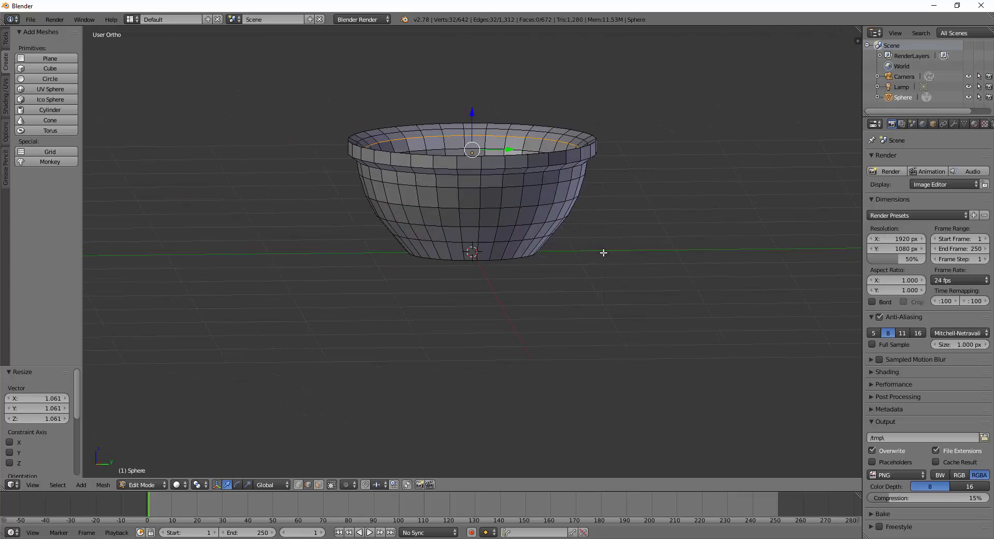
pyautogui.moveTo(601, 253); pyautogui.dragTo(627, 269, button='middle')
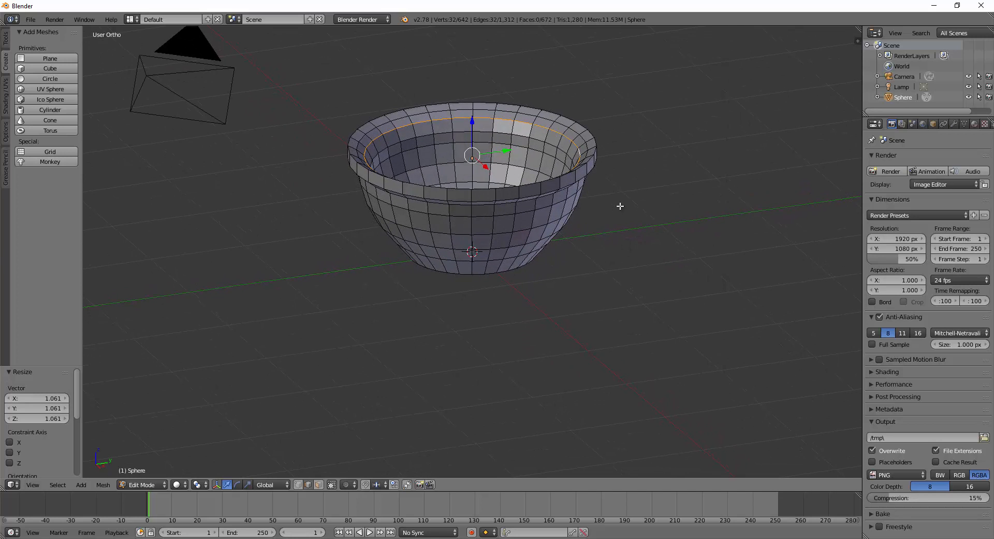
pyautogui.moveTo(622, 206); pyautogui.dragTo(619, 227, button='middle')
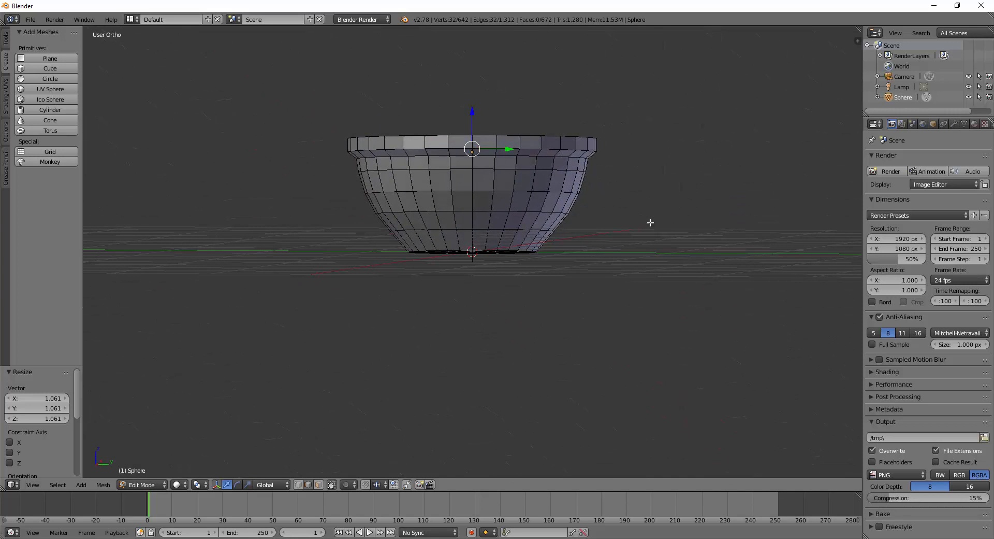
# In Object Mode, scale the bowl to 0.880 along Z with the scale gizmo.
pyautogui.press('Tab')
pyautogui.moveTo(648, 225); pyautogui.dragTo(486, 144, button='middle')
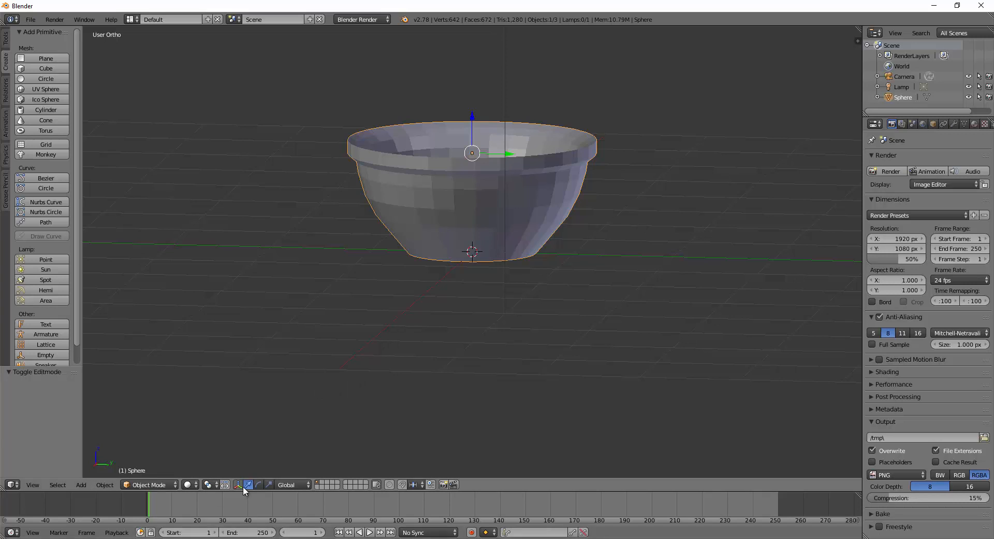
pyautogui.click(269, 485)
pyautogui.moveTo(471, 111); pyautogui.dragTo(472, 116)
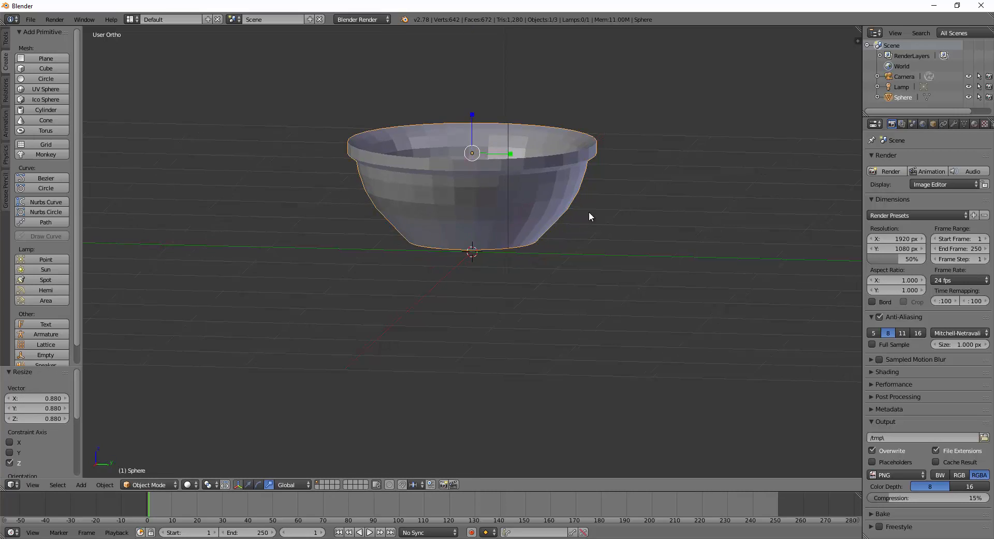
pyautogui.moveTo(588, 211); pyautogui.dragTo(549, 219, button='middle')
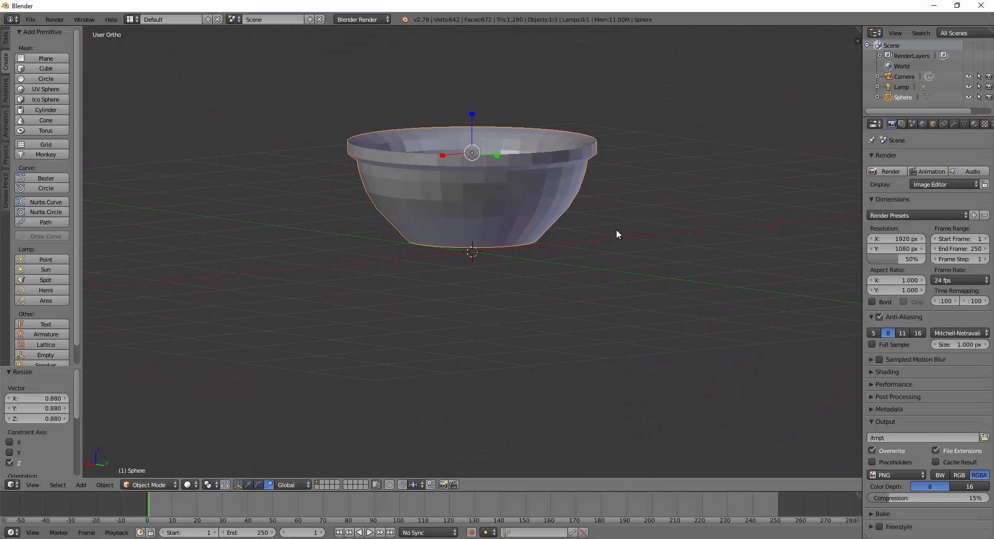
# Toggle Edit Mode briefly, then show the Sphere's empty Modifiers tab.
pyautogui.press('Tab')
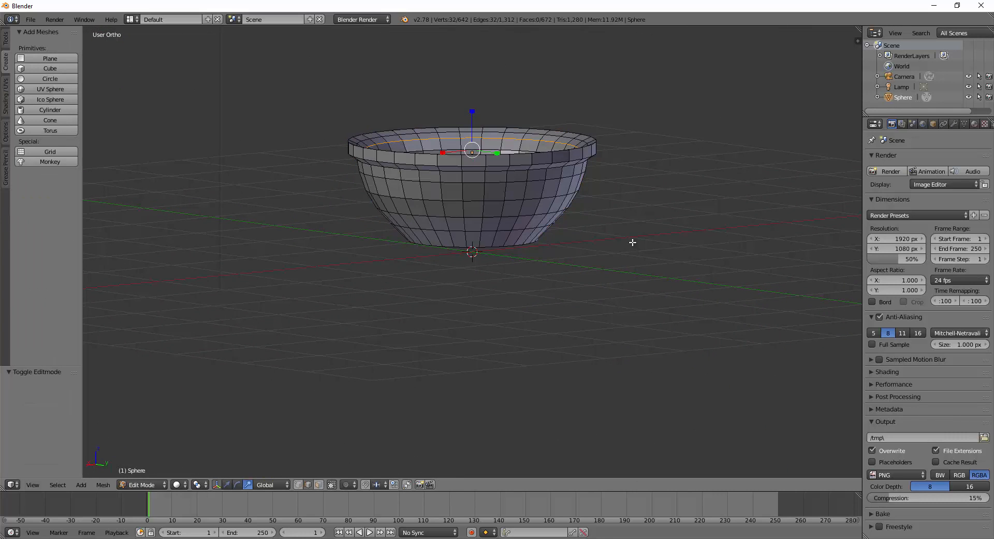
pyautogui.press('Tab')
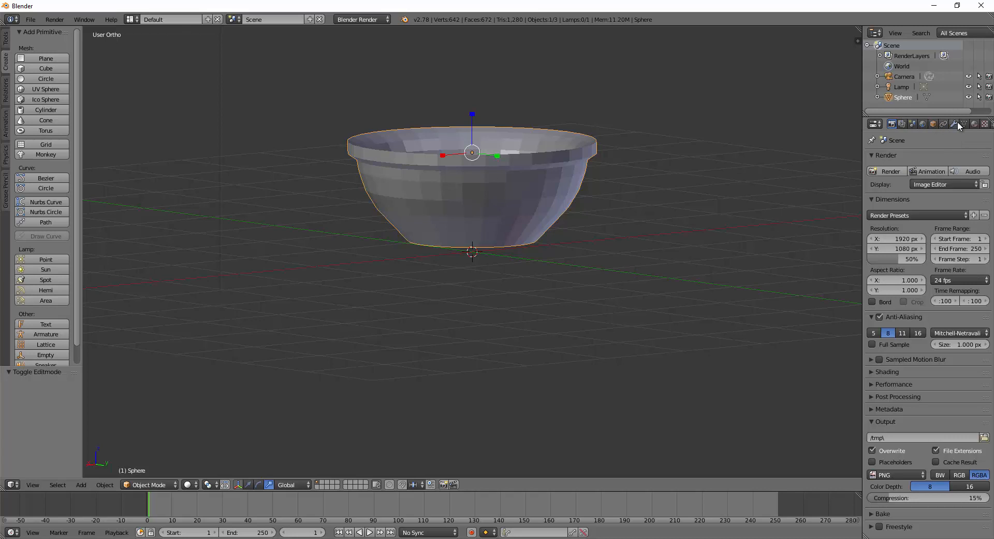
pyautogui.moveTo(940, 123); pyautogui.dragTo(922, 123, button='middle')
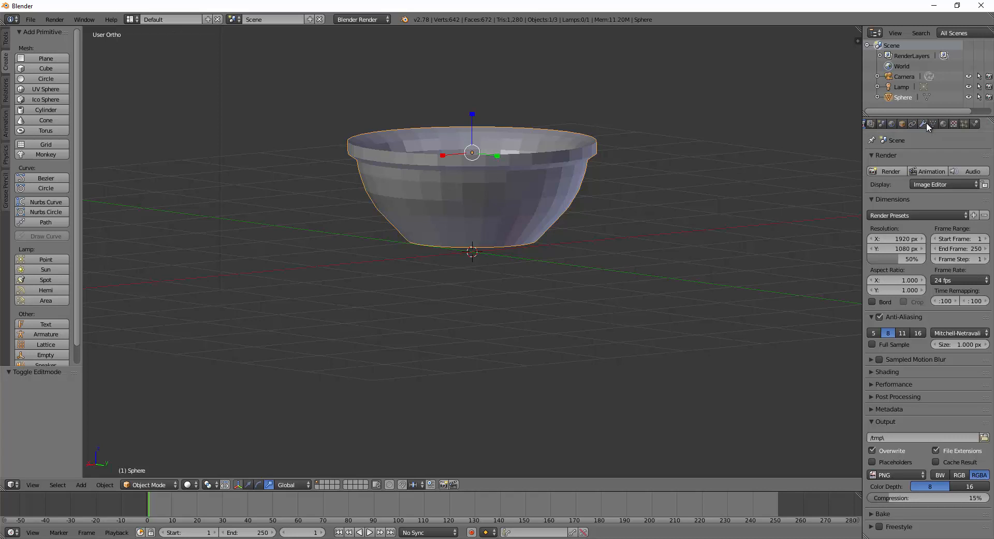
pyautogui.scroll(2, 927, 122)
pyautogui.scroll(-3, 927, 122)
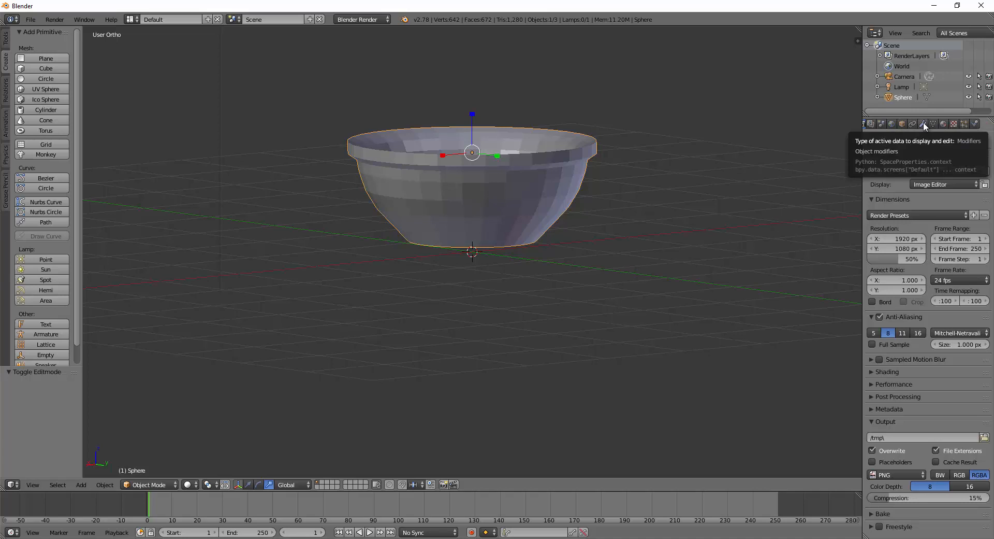
pyautogui.click(924, 123)
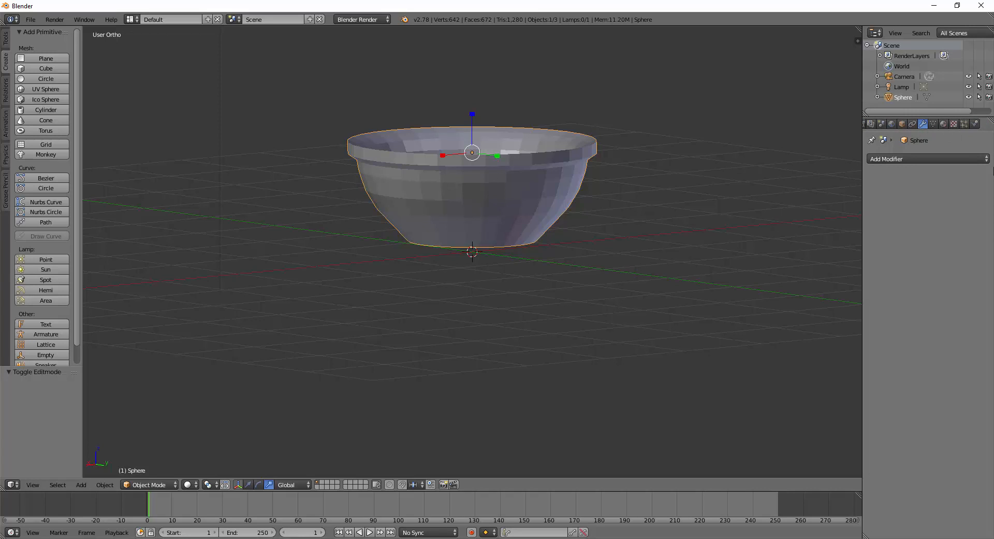
# Add a Subdivision Surface modifier with View and Render levels set to 3.
pyautogui.click(958, 159)
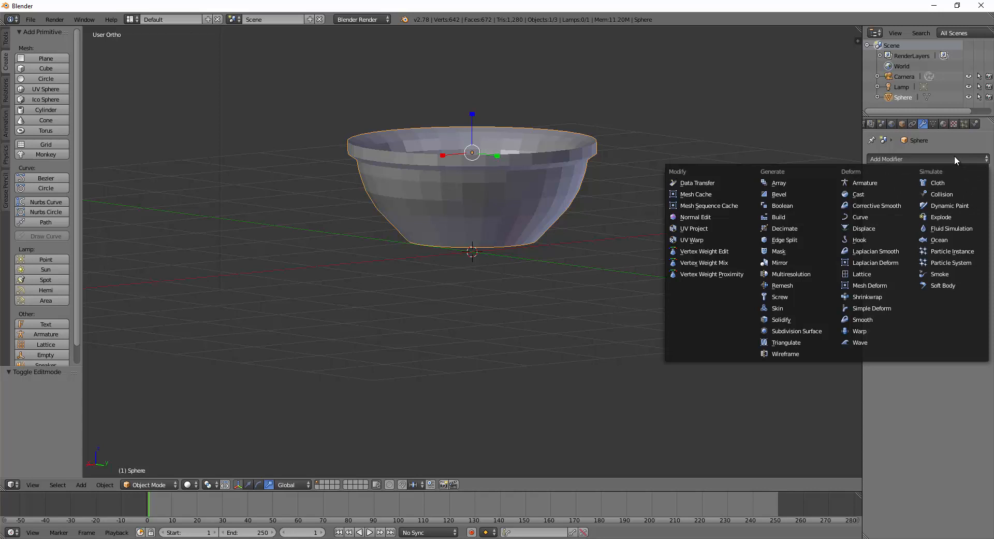
pyautogui.click(805, 330)
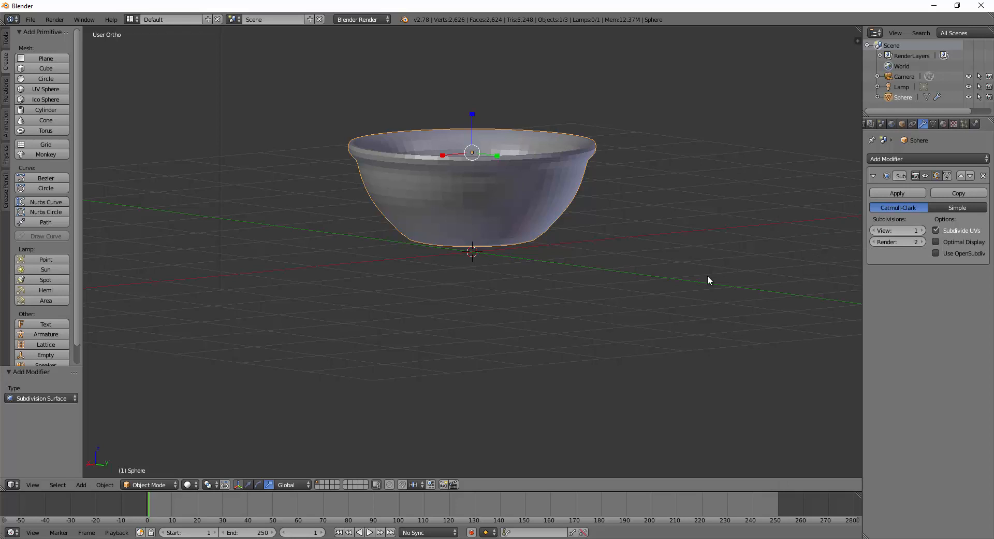
pyautogui.click(923, 231)
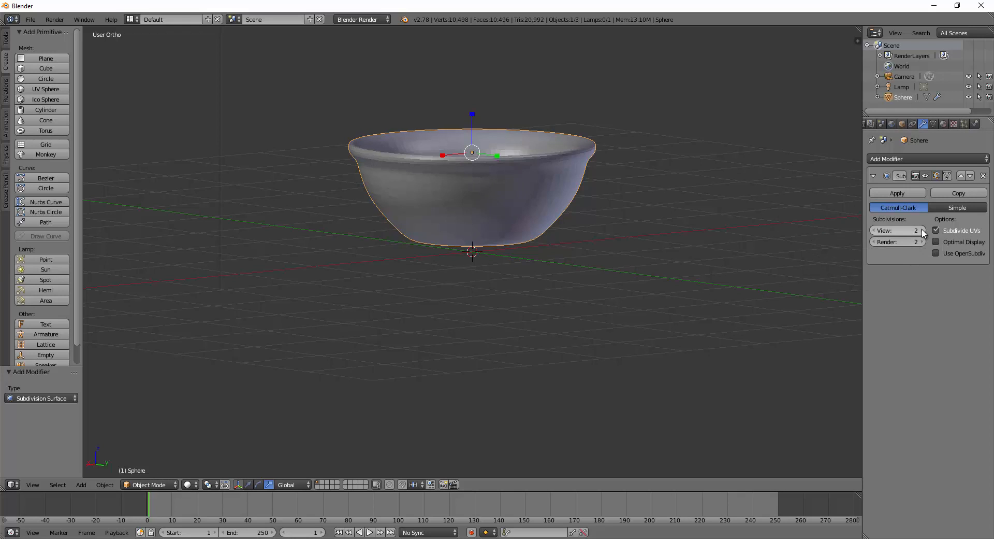
pyautogui.click(923, 230)
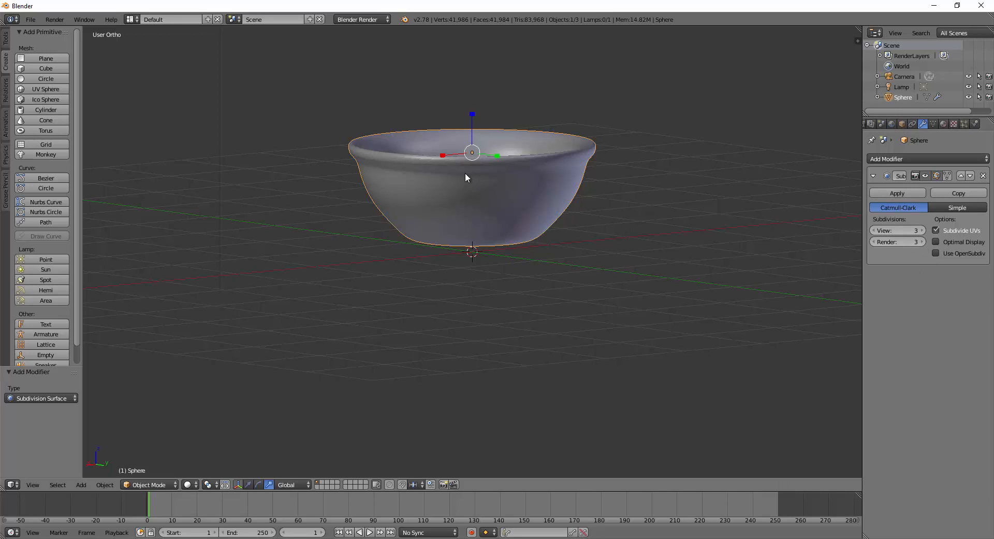
pyautogui.scroll(4, 435, 163)
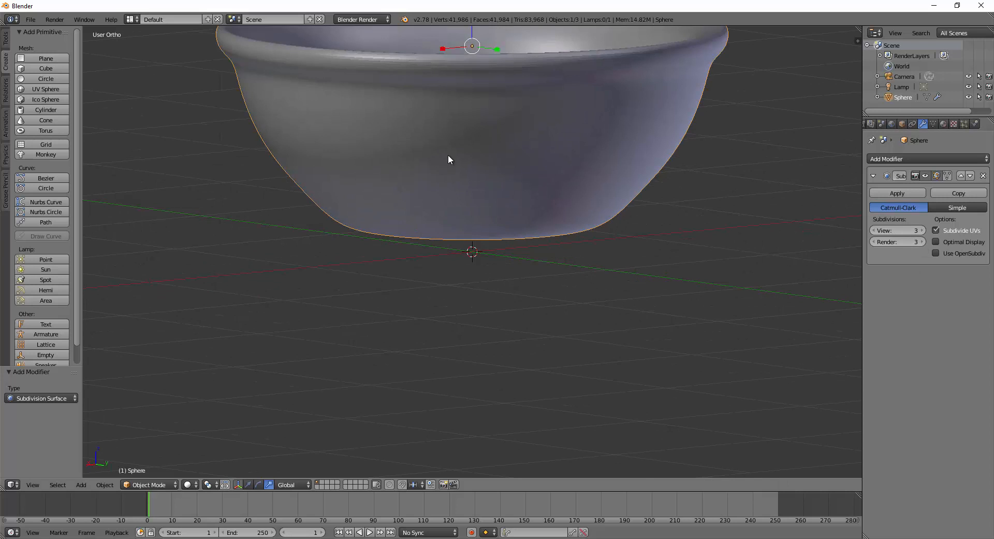
pyautogui.scroll(1, 463, 162)
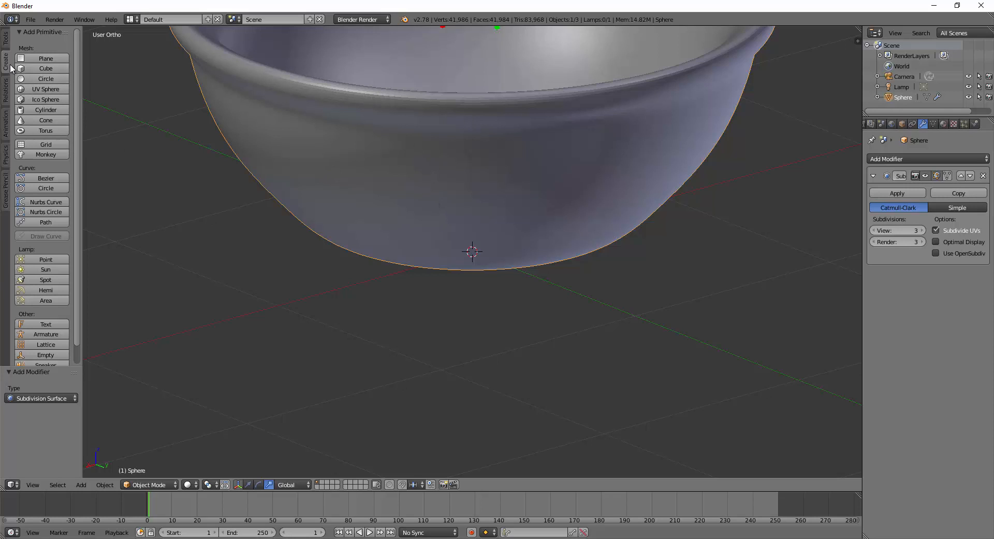
# Apply Smooth shading from the Tools shelf and view the bowl from above.
pyautogui.click(5, 42)
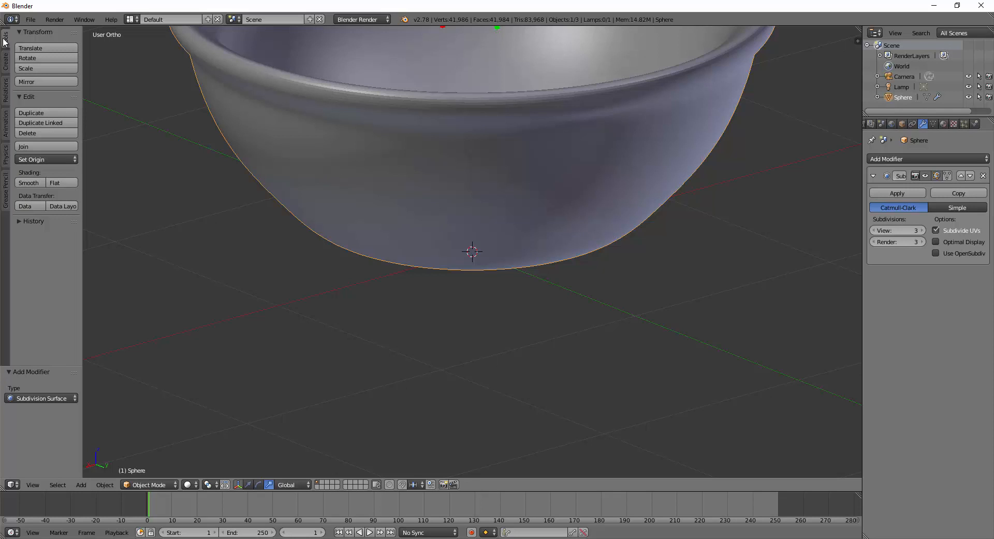
pyautogui.click(28, 182)
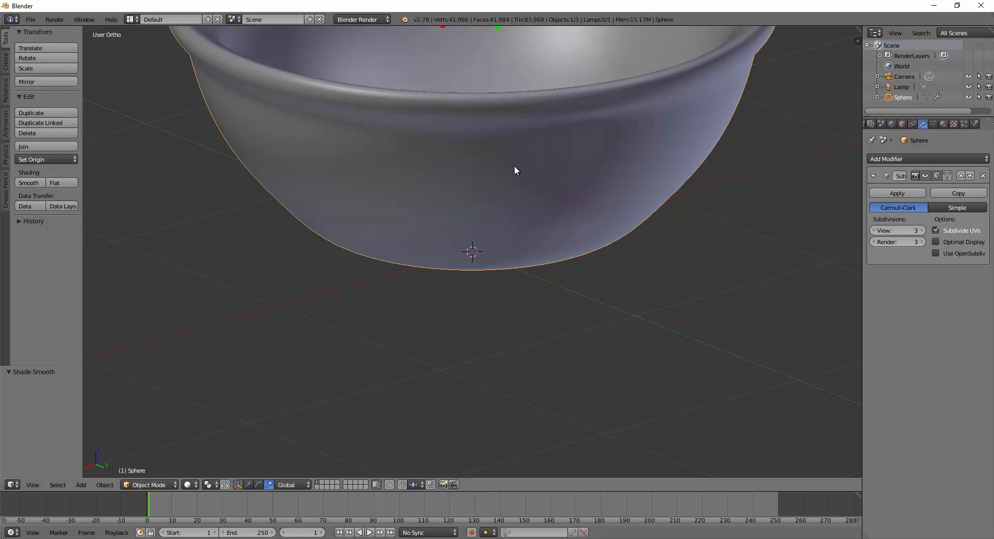
pyautogui.keyDown('shift'); pyautogui.moveTo(551, 139); pyautogui.dragTo(555, 263, button='middle'); pyautogui.keyUp('shift')
pyautogui.moveTo(545, 218); pyautogui.dragTo(586, 214, button='middle')
pyautogui.scroll(-3, 549, 202)
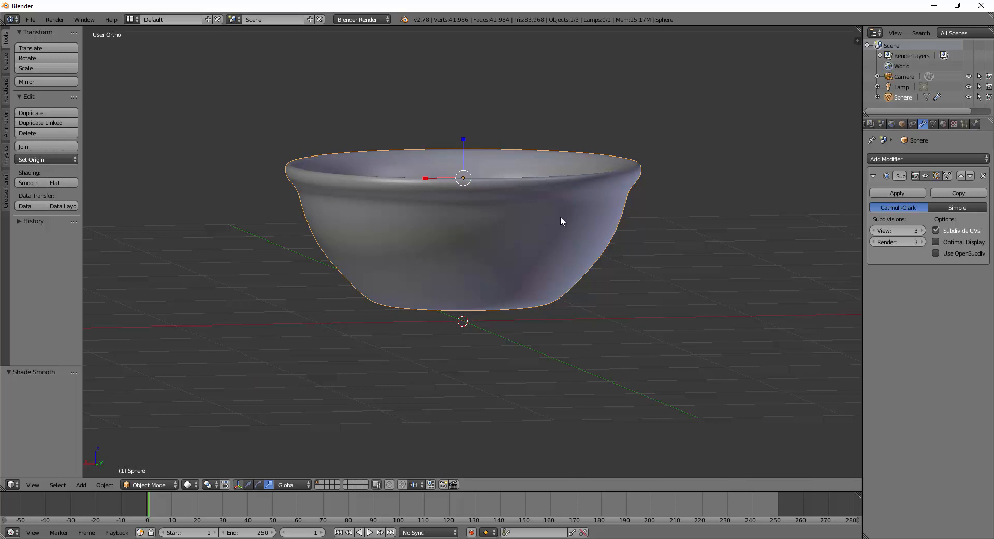
# Loop-cut a new edge loop just below the rim, then return to Object Mode.
pyautogui.press('Tab')
pyautogui.moveTo(535, 229); pyautogui.dragTo(538, 226, button='middle')
pyautogui.scroll(1, 523, 218)
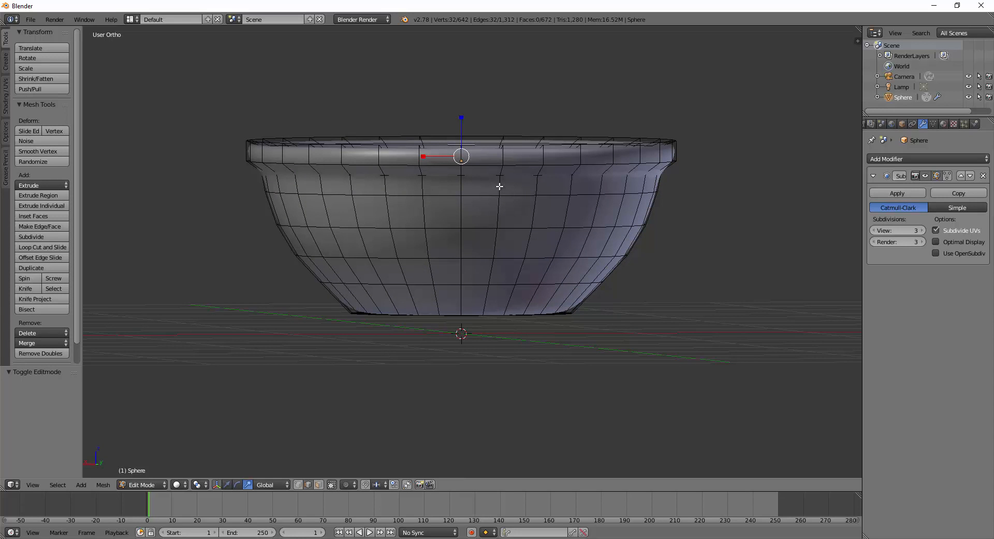
pyautogui.hotkey('ctrl', 'r')
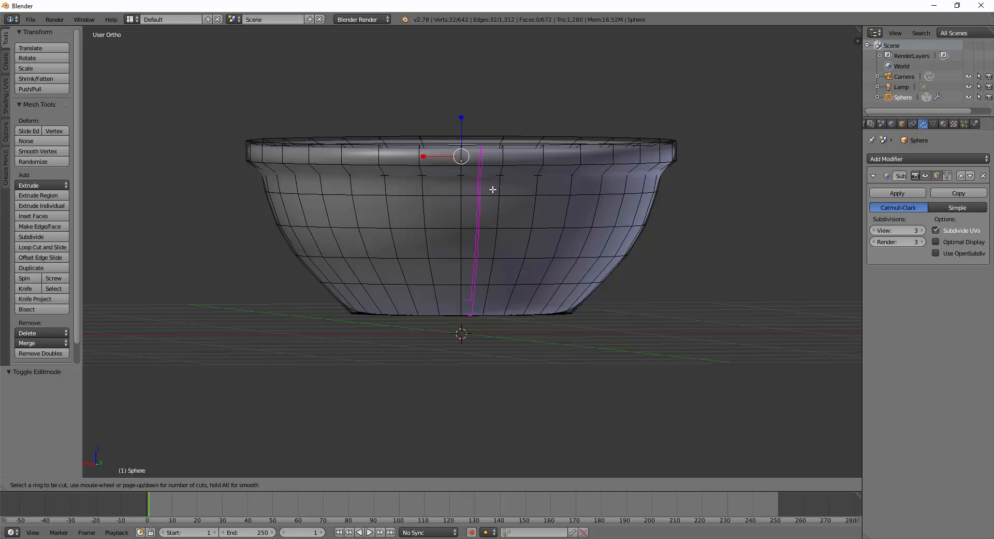
pyautogui.click(502, 187)
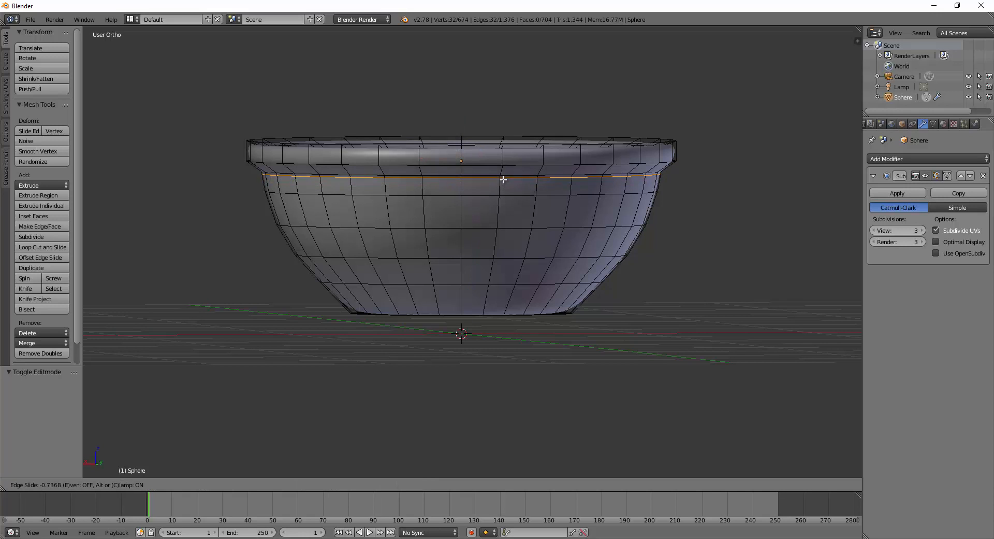
pyautogui.click(503, 175)
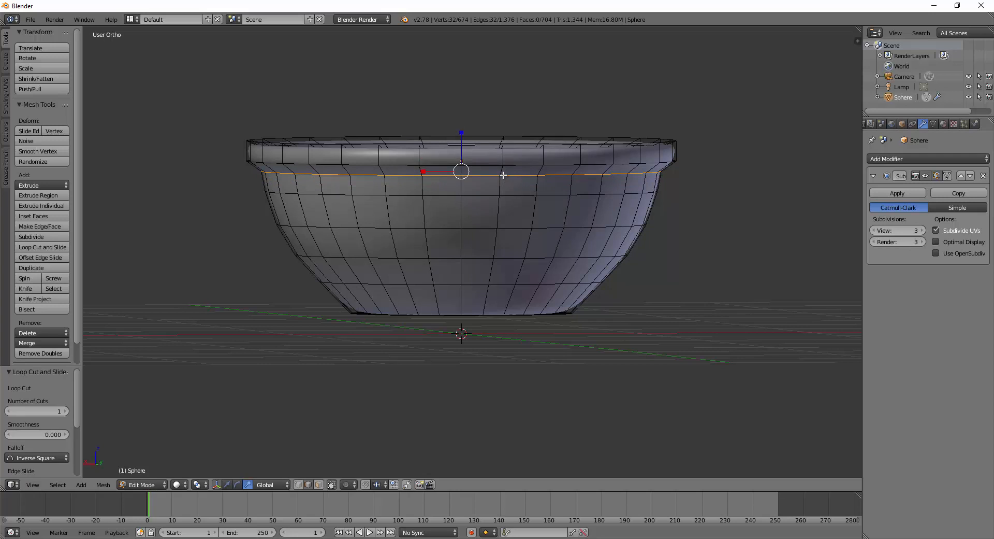
pyautogui.press('Tab')
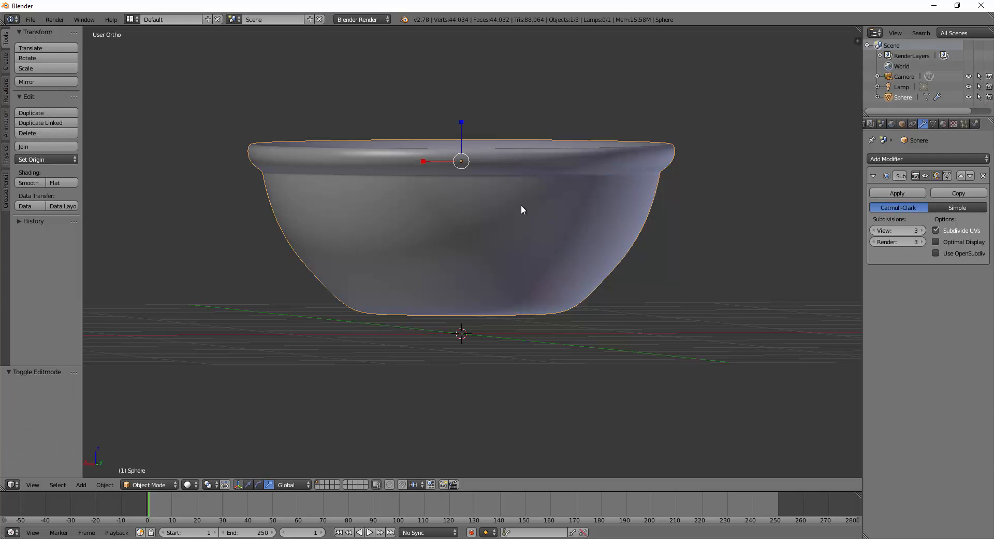
pyautogui.moveTo(521, 209); pyautogui.dragTo(505, 243, button='middle')
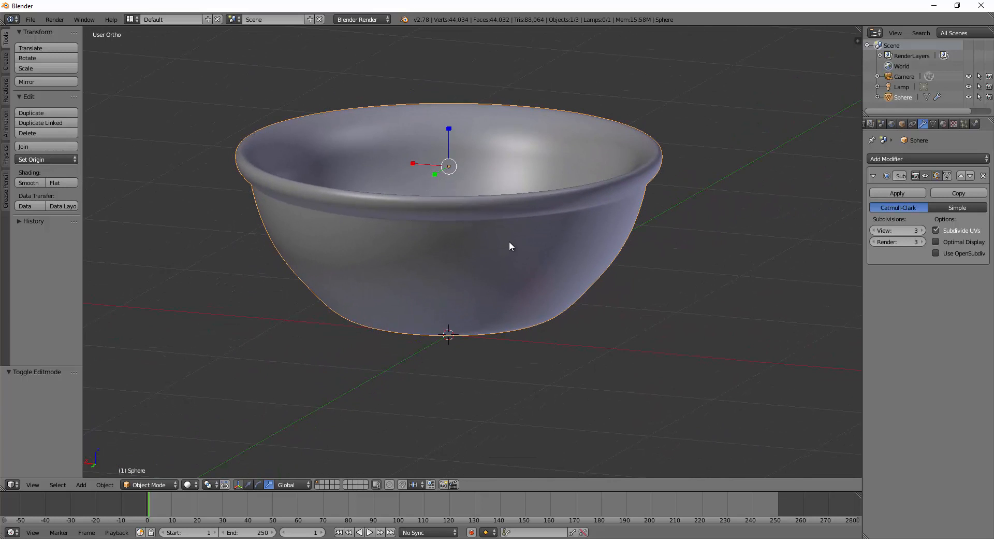
# Undo the previously added outer edge loop in Edit Mode.
pyautogui.press('Tab')
pyautogui.hotkey('ctrl', 'z')
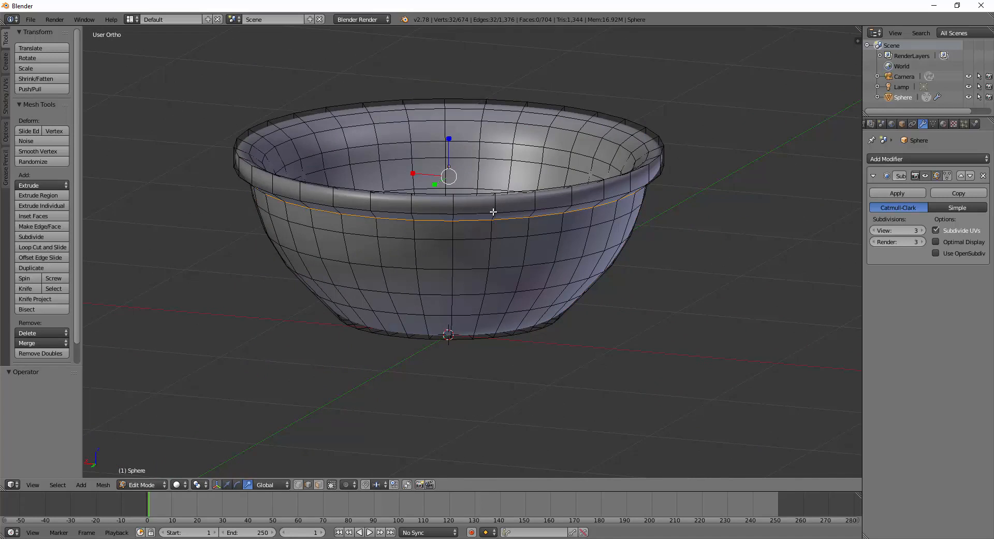
pyautogui.hotkey('ctrl', 'z')
pyautogui.moveTo(499, 239); pyautogui.dragTo(497, 240, button='middle')
pyautogui.moveTo(326, 182); pyautogui.dragTo(329, 177, button='middle')
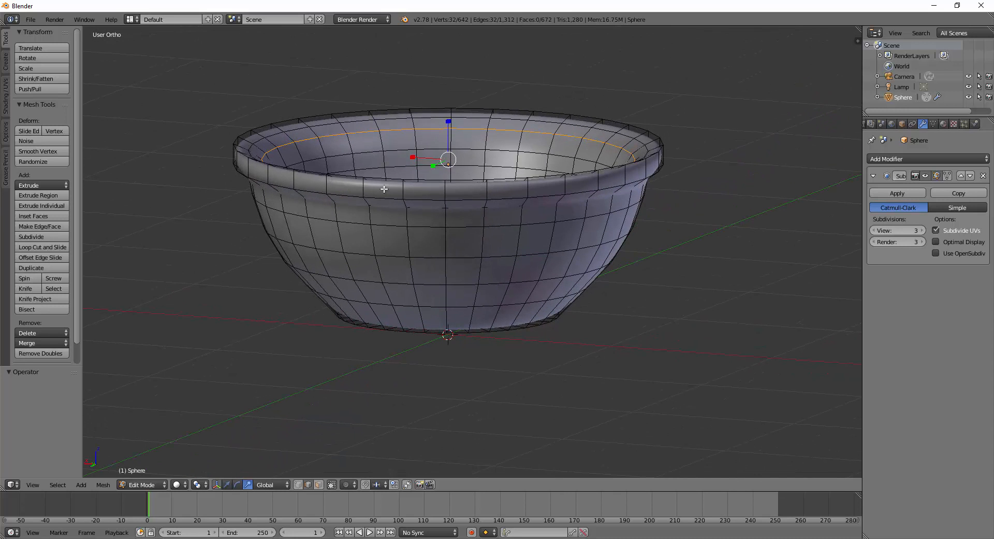
# Loop-cut a new edge loop just below the lip and return to Object Mode.
pyautogui.hotkey('ctrl', 'r')
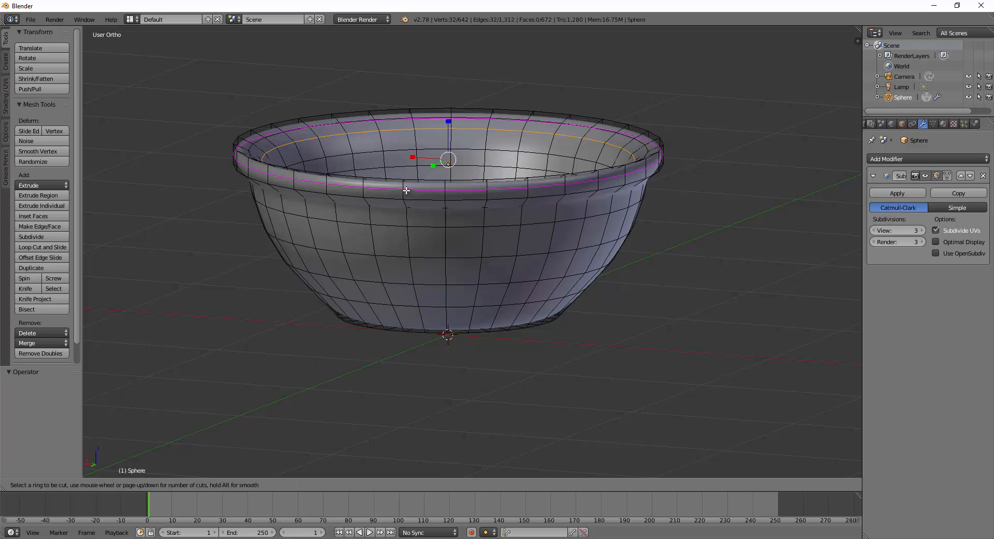
pyautogui.click(406, 191)
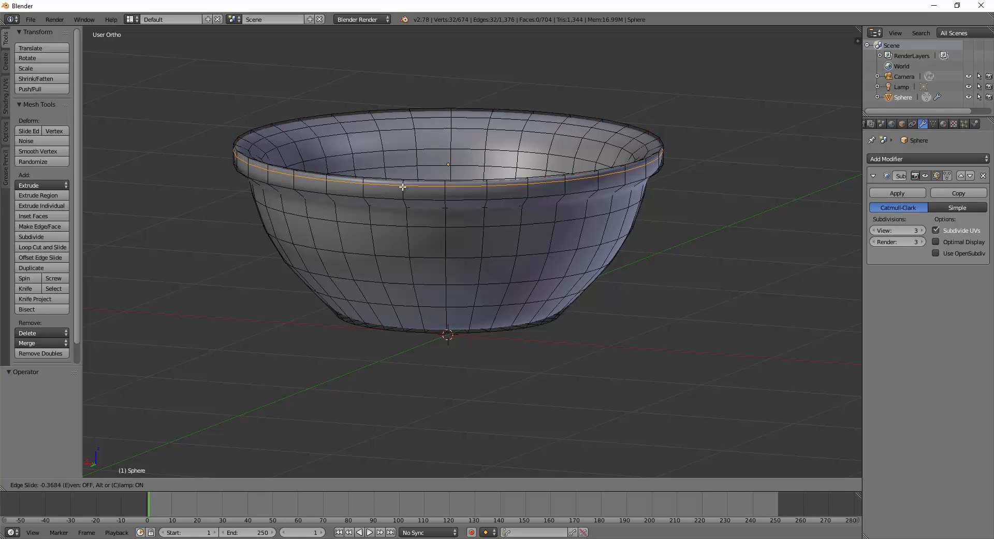
pyautogui.click(403, 187)
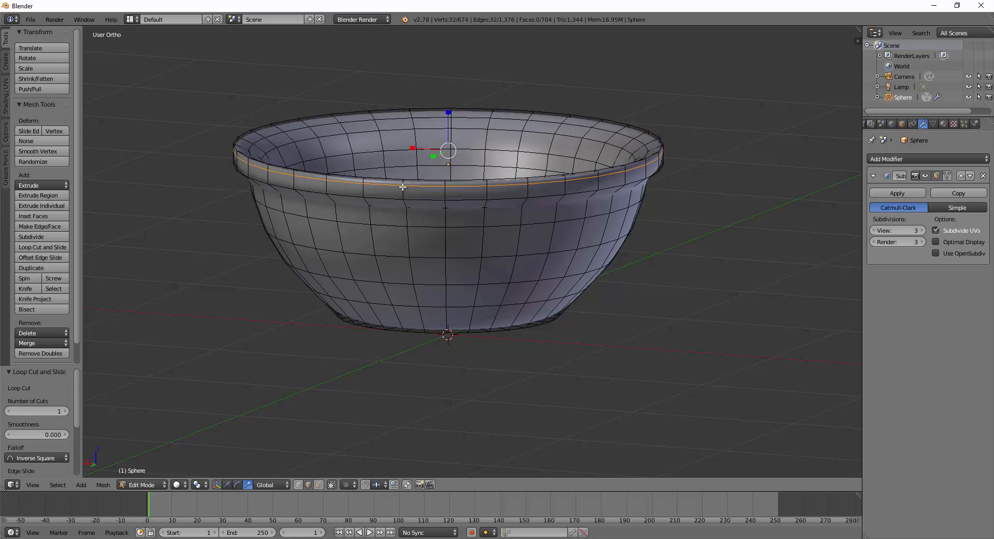
pyautogui.press('Tab')
pyautogui.moveTo(405, 185); pyautogui.dragTo(433, 196, button='middle')
pyautogui.scroll(-2, 433, 196)
pyautogui.moveTo(474, 261); pyautogui.dragTo(535, 282, button='middle')
pyautogui.scroll(-2, 570, 285)
pyautogui.moveTo(597, 286); pyautogui.dragTo(574, 270, button='middle')
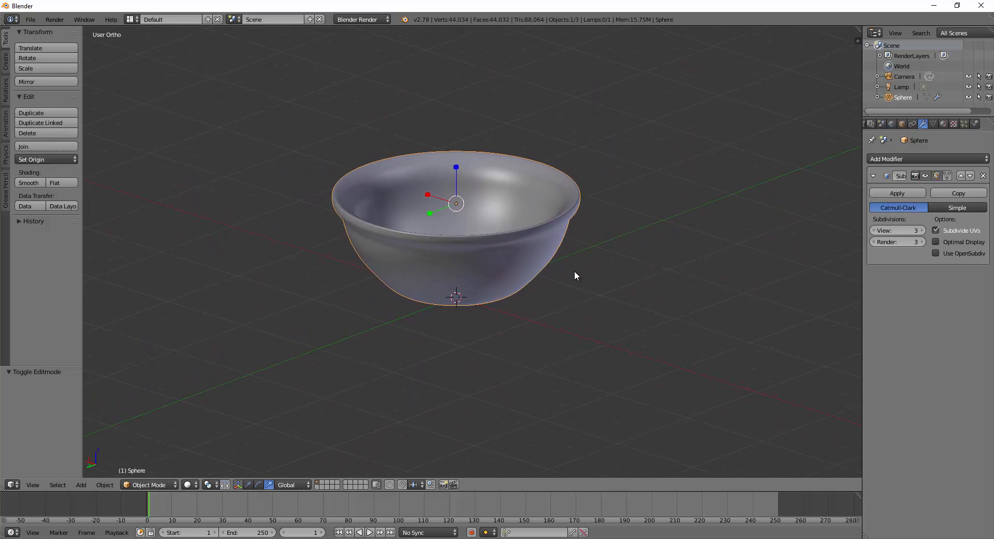
# Undo the extra rim loop, returning the bowl to 41,986 vertices.
pyautogui.press('Tab')
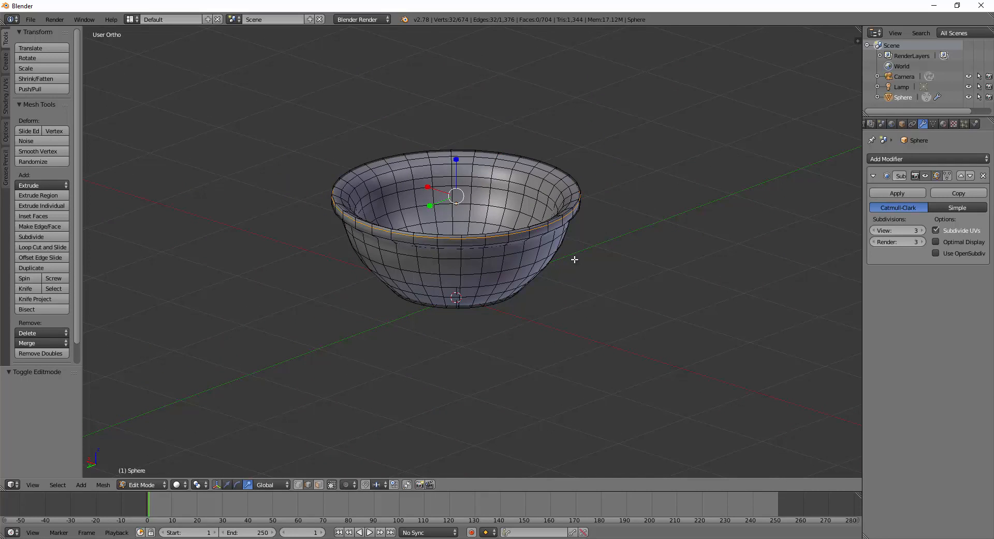
pyautogui.hotkey('ctrl', 'z')
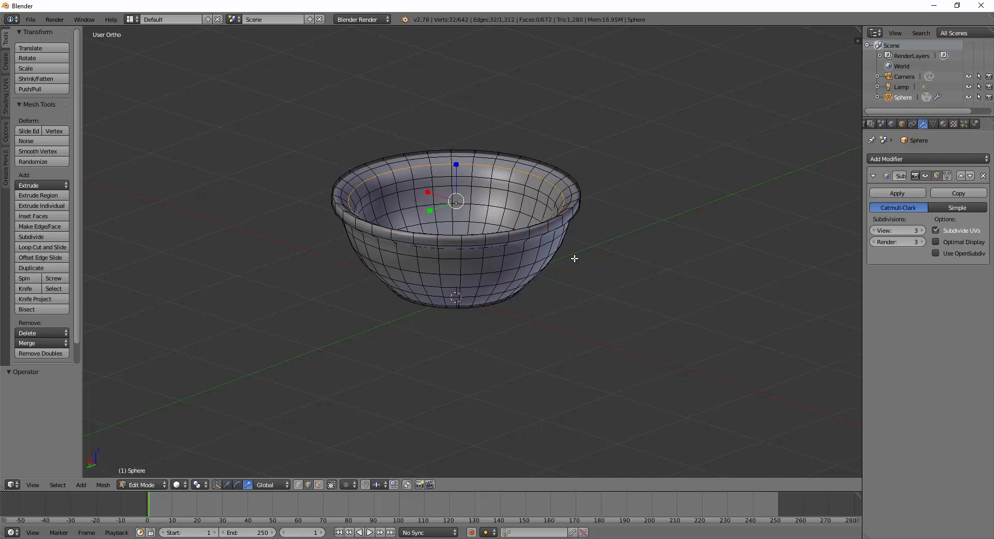
pyautogui.press('Tab')
pyautogui.moveTo(589, 253); pyautogui.dragTo(553, 248, button='middle')
# Select the rim band's face loop and scale it to 0.995.
pyautogui.press('Tab')
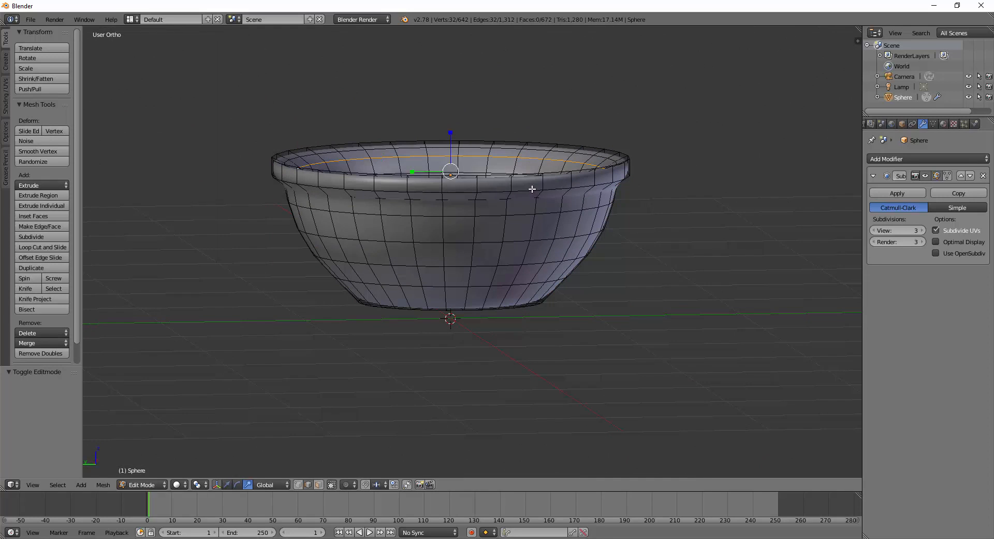
pyautogui.press('a')
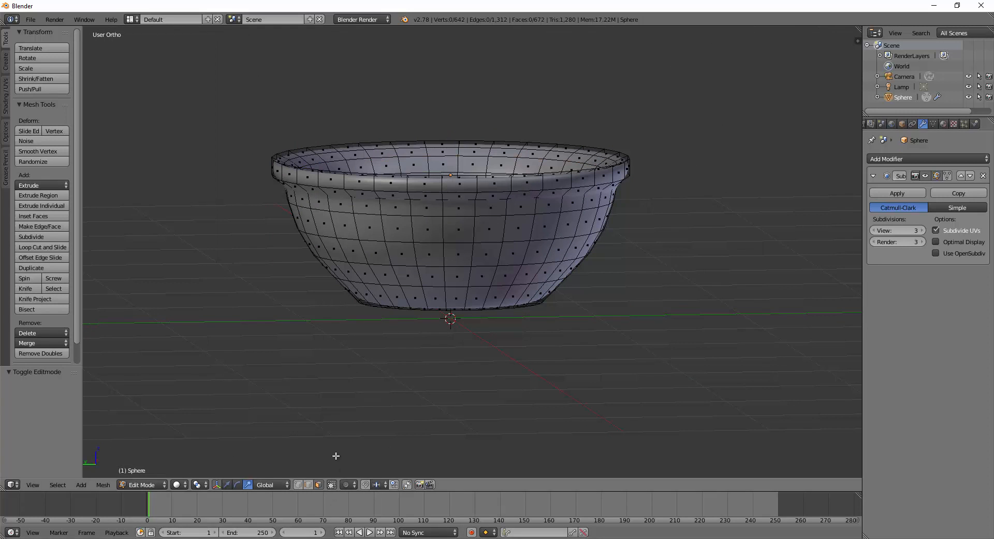
pyautogui.keyDown('alt'); pyautogui.rightClick(409, 183); pyautogui.keyUp('alt')
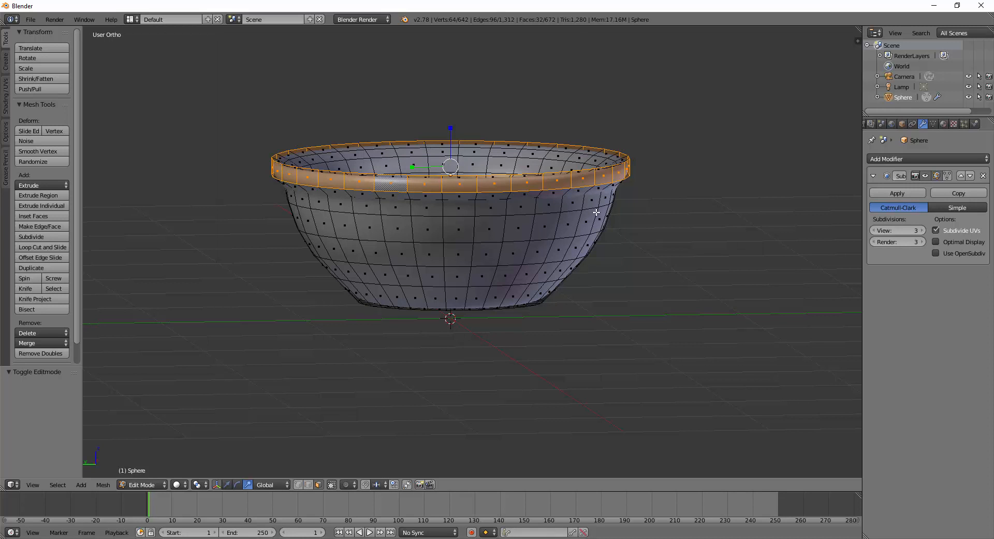
pyautogui.press('s')
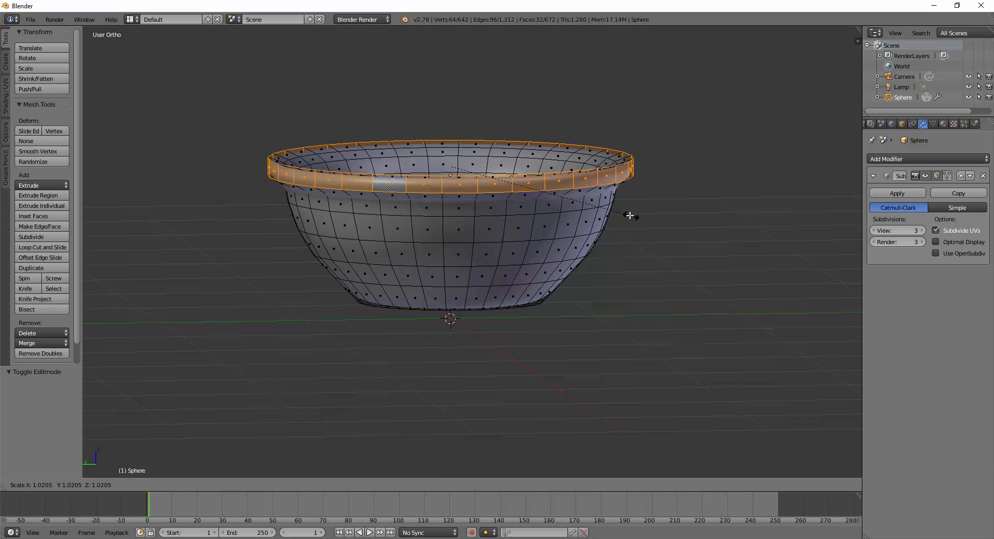
pyautogui.click(625, 214)
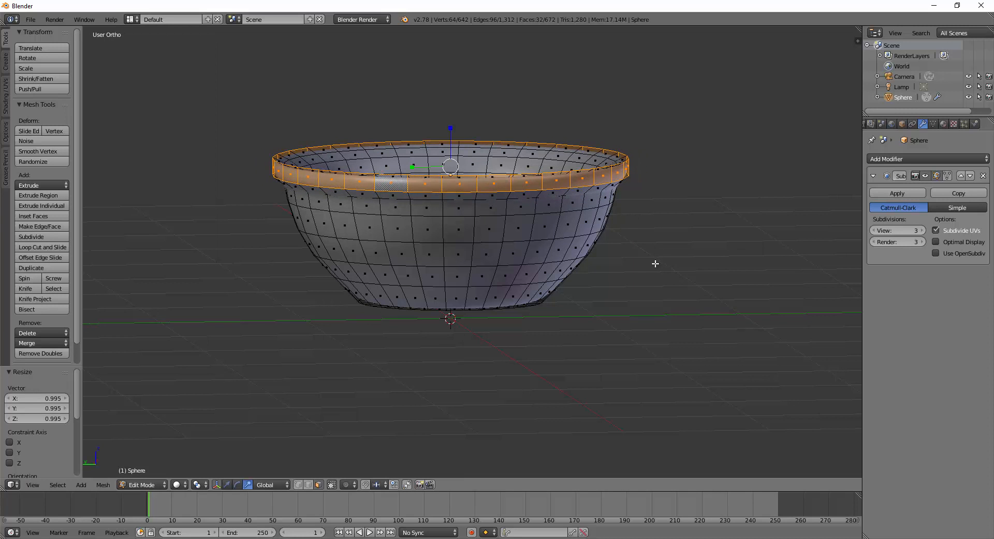
pyautogui.press('Tab')
pyautogui.moveTo(664, 289); pyautogui.dragTo(623, 277, button='middle')
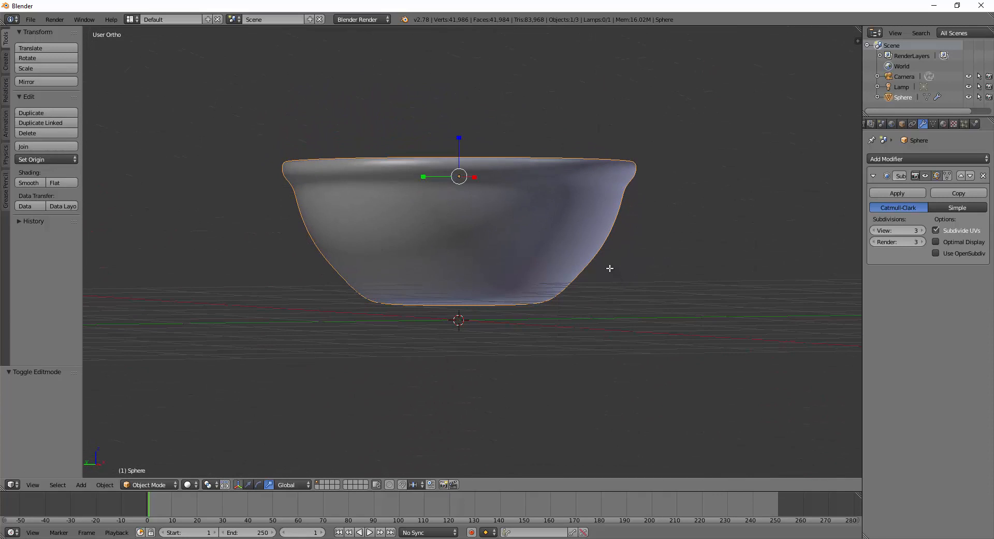
# With Limit selection to visible off, lower the loop below the rim band by 0.0106.
pyautogui.press('Tab')
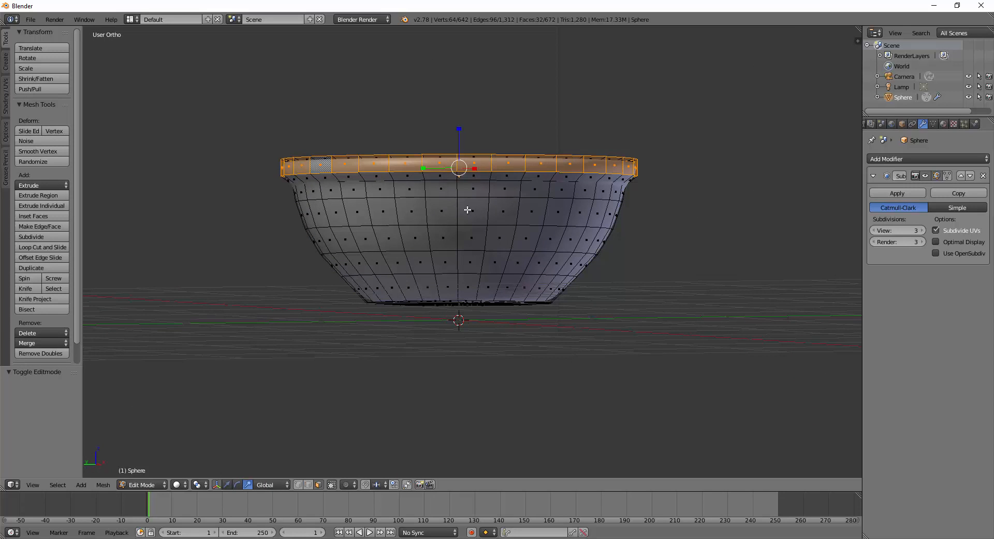
pyautogui.click(317, 485)
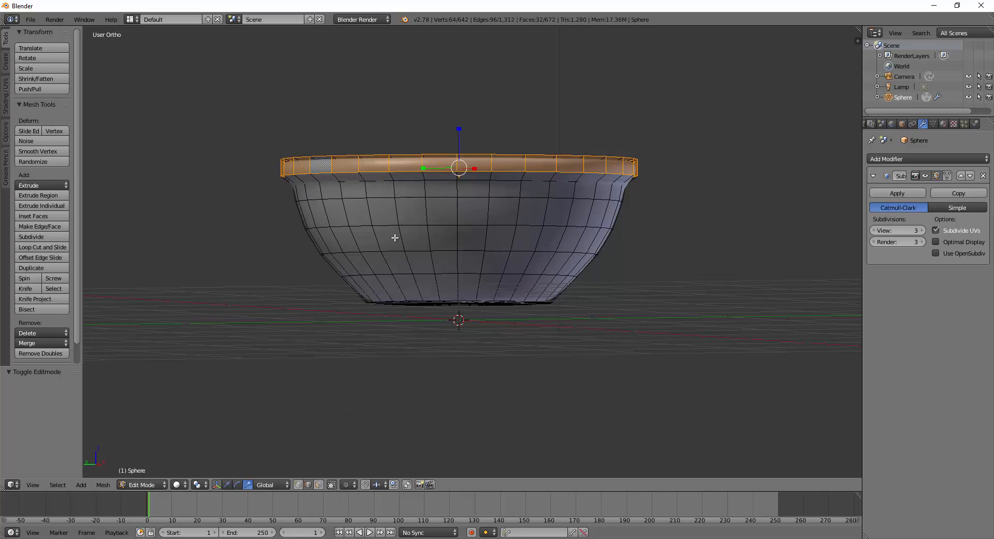
pyautogui.keyDown('alt'); pyautogui.click(402, 181); pyautogui.keyUp('alt')
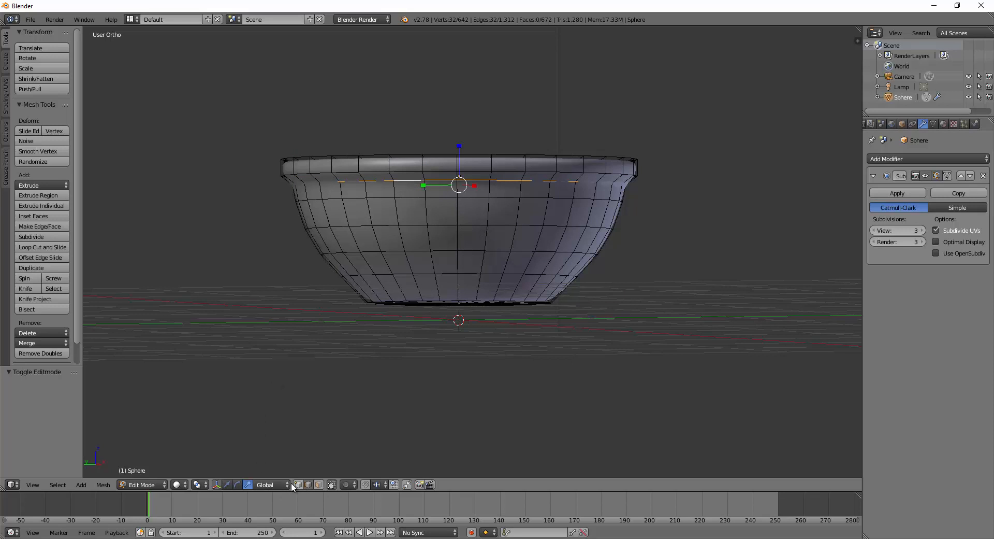
pyautogui.moveTo(459, 147); pyautogui.dragTo(459, 150)
pyautogui.press('Tab')
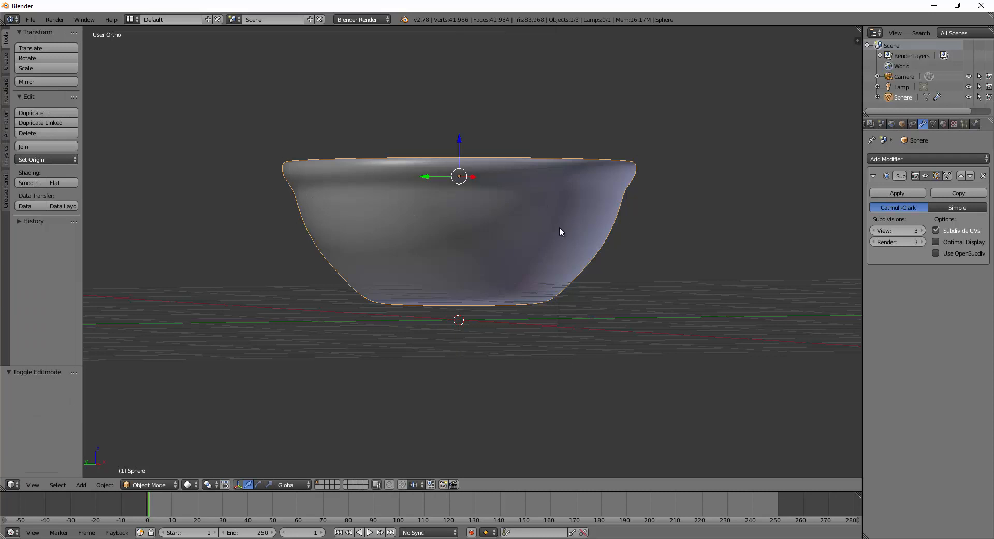
pyautogui.moveTo(608, 261); pyautogui.dragTo(548, 292, button='middle')
pyautogui.scroll(-2, 570, 311)
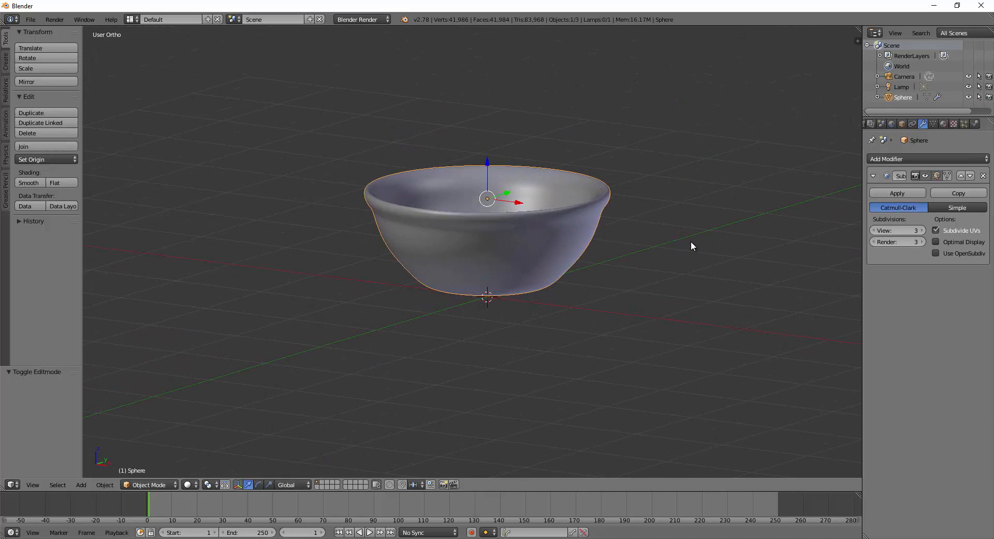
# Switch to a low perspective view, add a new material to the bowl, and set the render engine to Cycles.
pyautogui.press('KP_5')
pyautogui.moveTo(636, 314); pyautogui.dragTo(651, 290, button='middle')
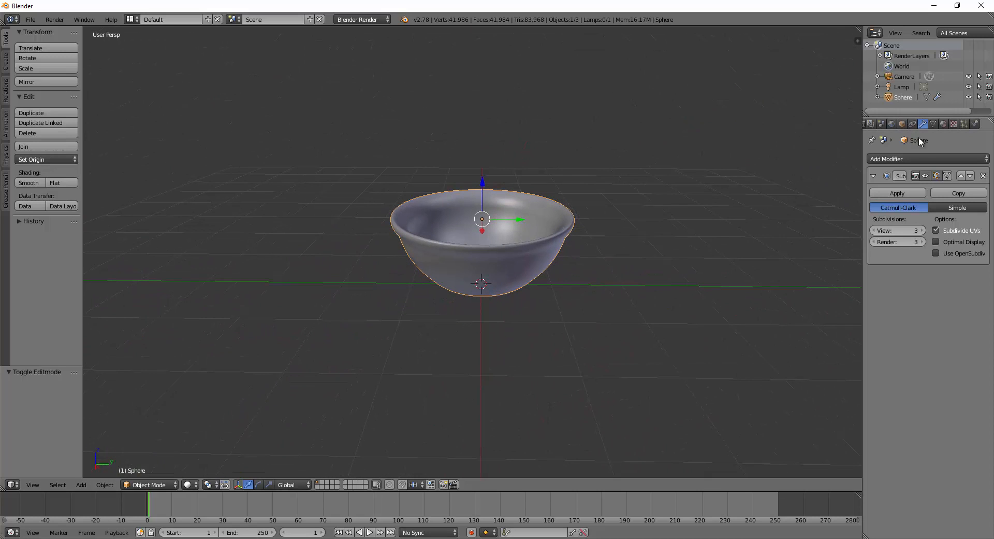
pyautogui.click(944, 125)
pyautogui.click(920, 194)
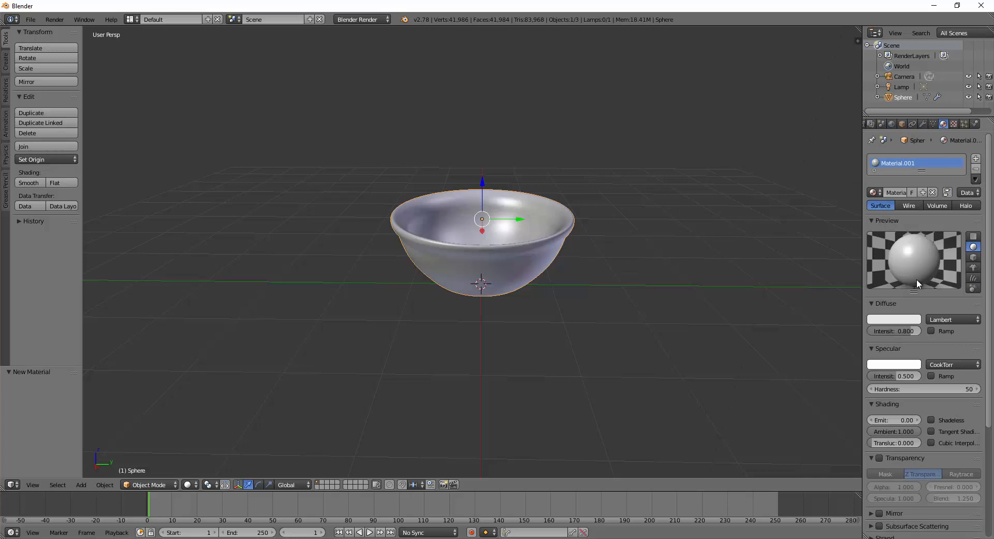
pyautogui.click(366, 19)
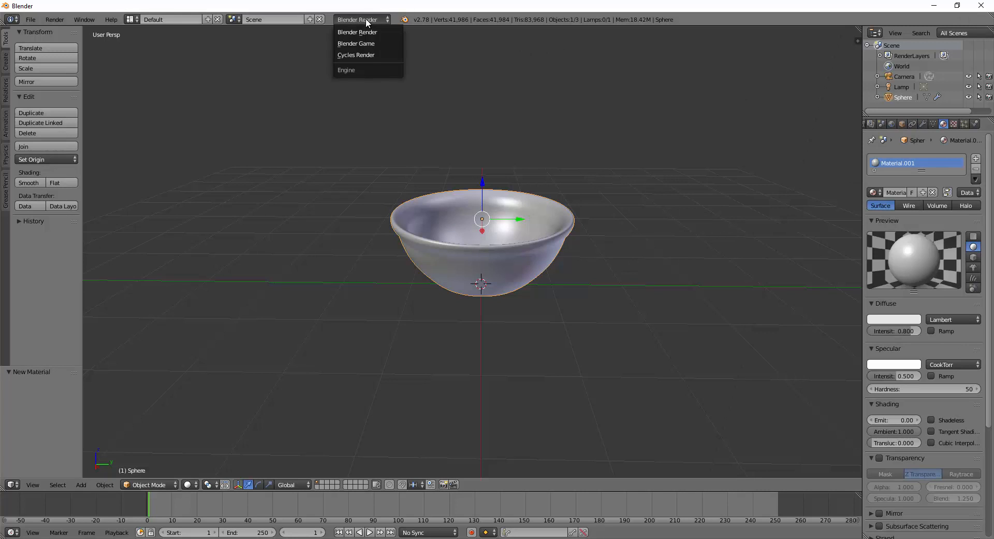
pyautogui.click(365, 55)
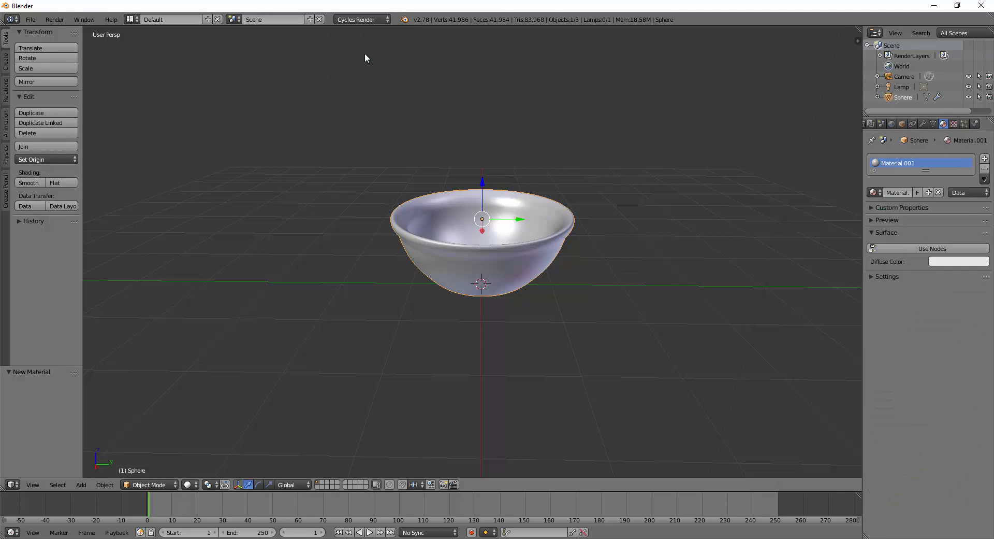
# Enable nodes on Material.001 and make its Diffuse BSDF colour light blue.
pyautogui.click(920, 249)
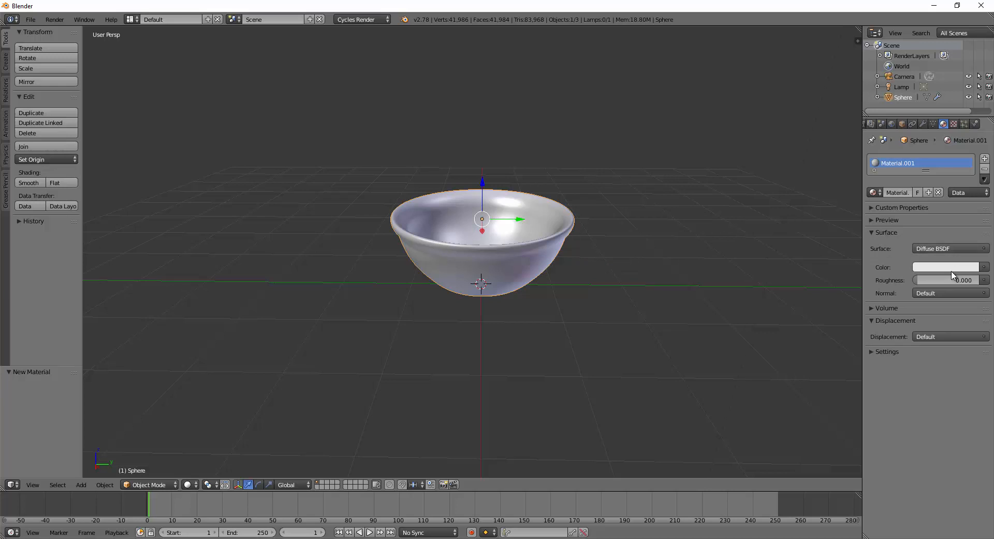
pyautogui.click(951, 267)
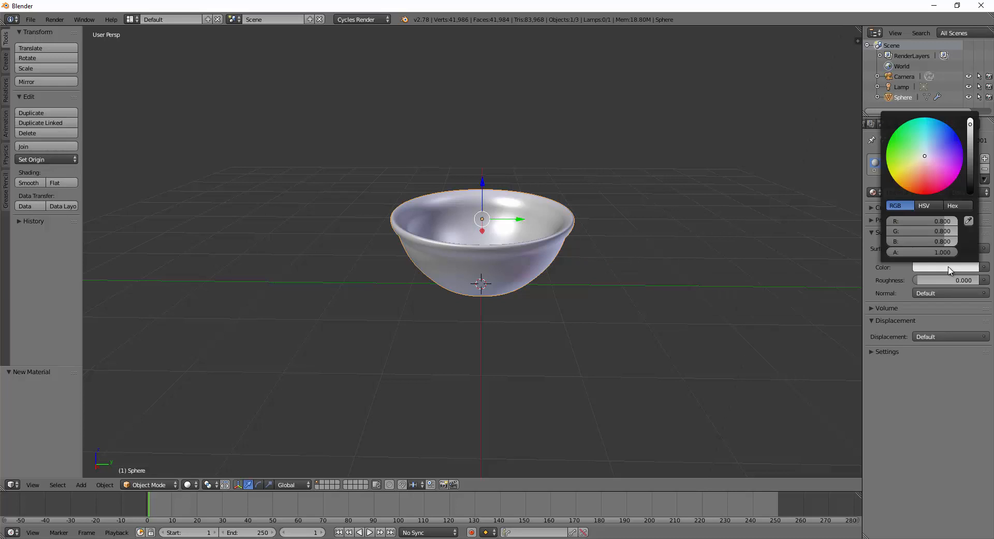
pyautogui.moveTo(926, 157); pyautogui.dragTo(926, 151)
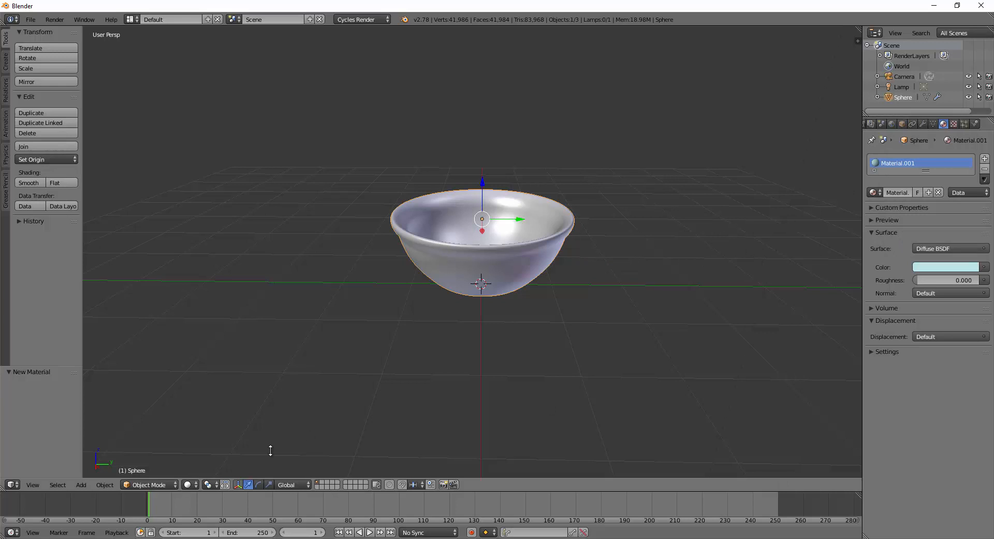
# Set viewport shading to Material so the bowl shows light blue.
pyautogui.click(192, 483)
pyautogui.click(189, 484)
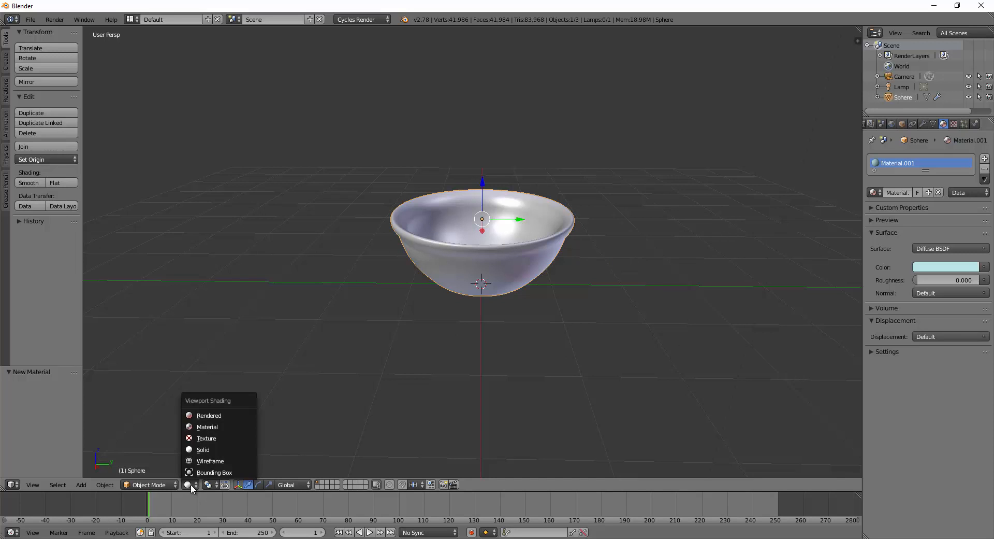
pyautogui.click(213, 426)
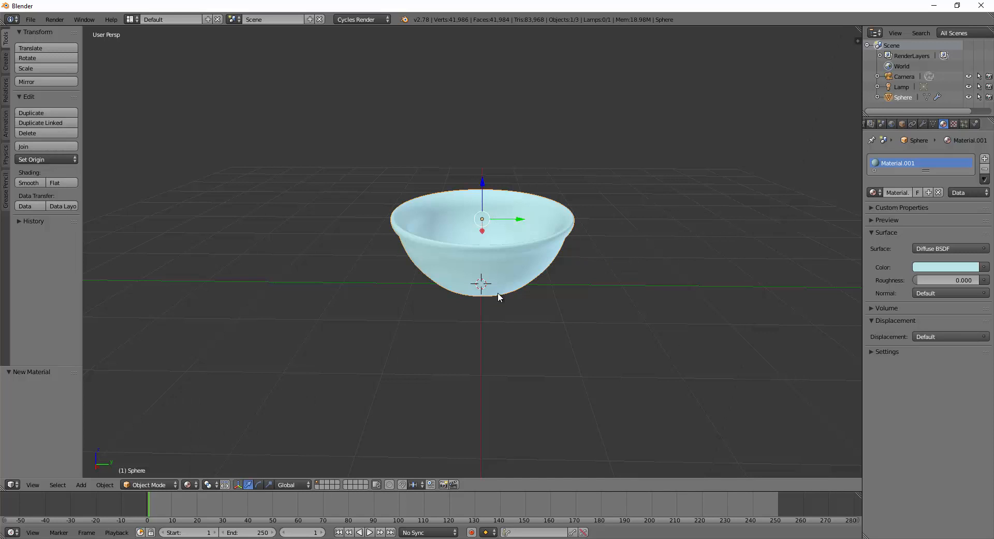